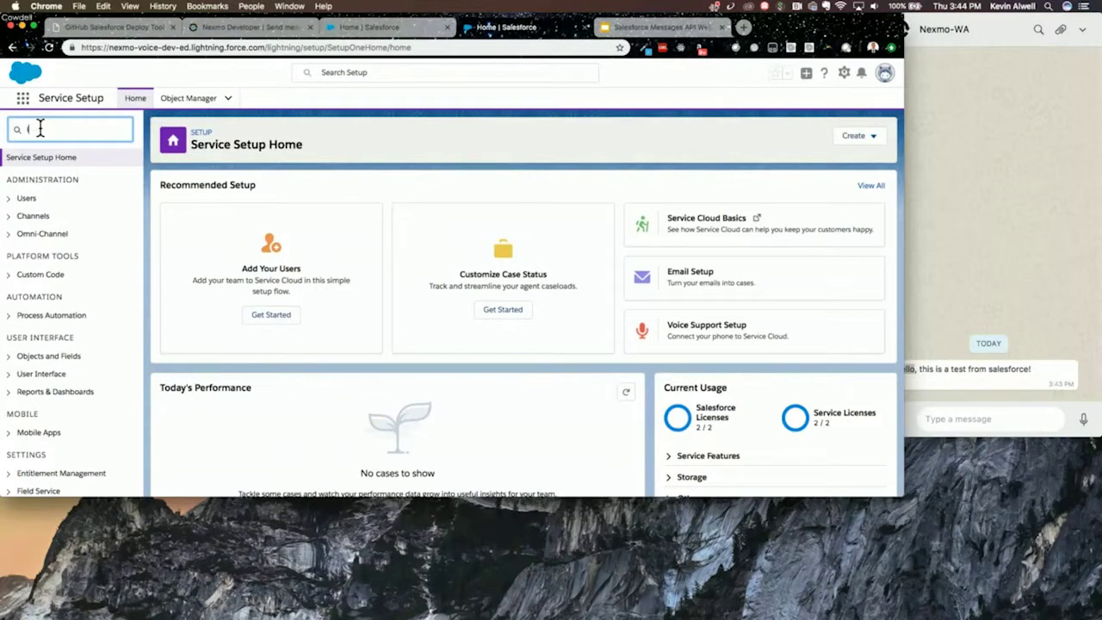
- Search Setup Quick Find for 'process builder' and open Process Builder
key(BackSpace)
text(process builder)
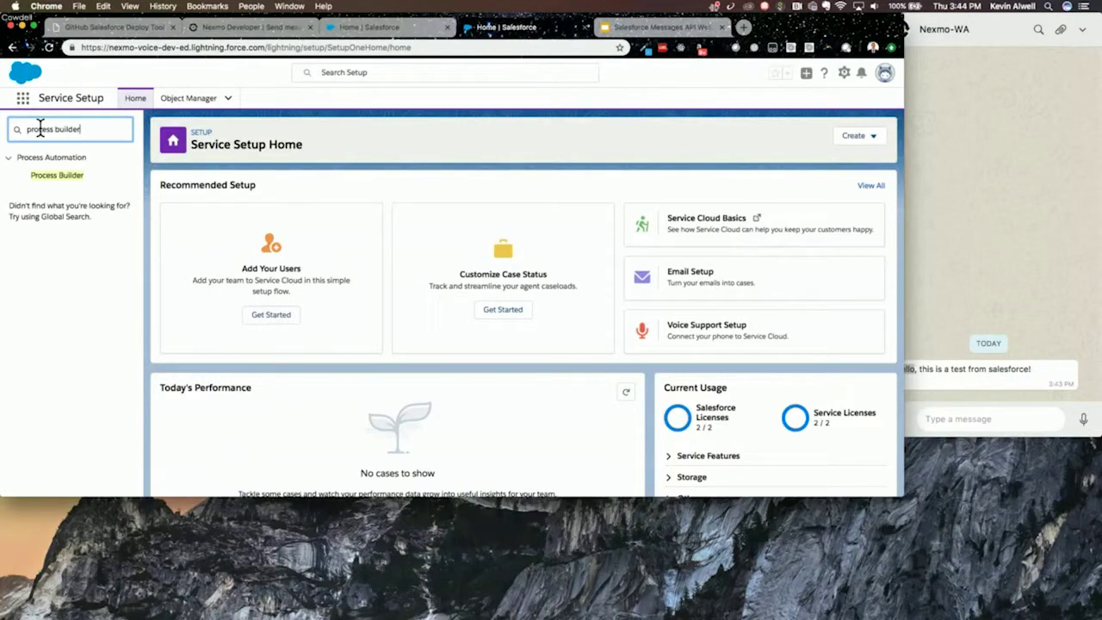
click(55, 176)
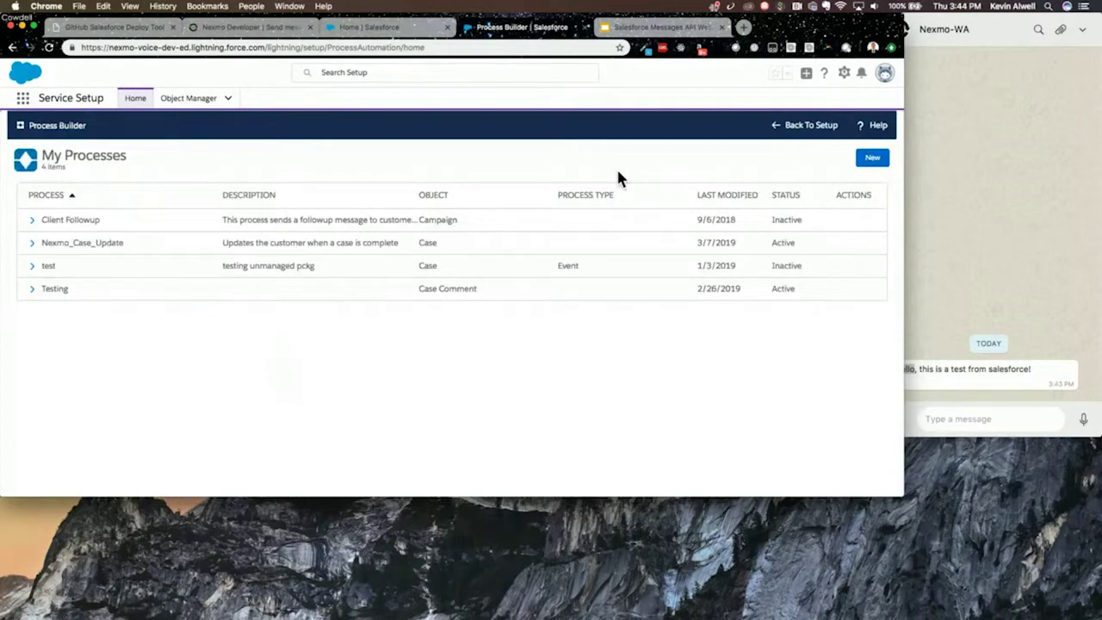
- Start a new process named Nexmo_Case_Close, described as confirming the customer's issue has been resolved
click(871, 164)
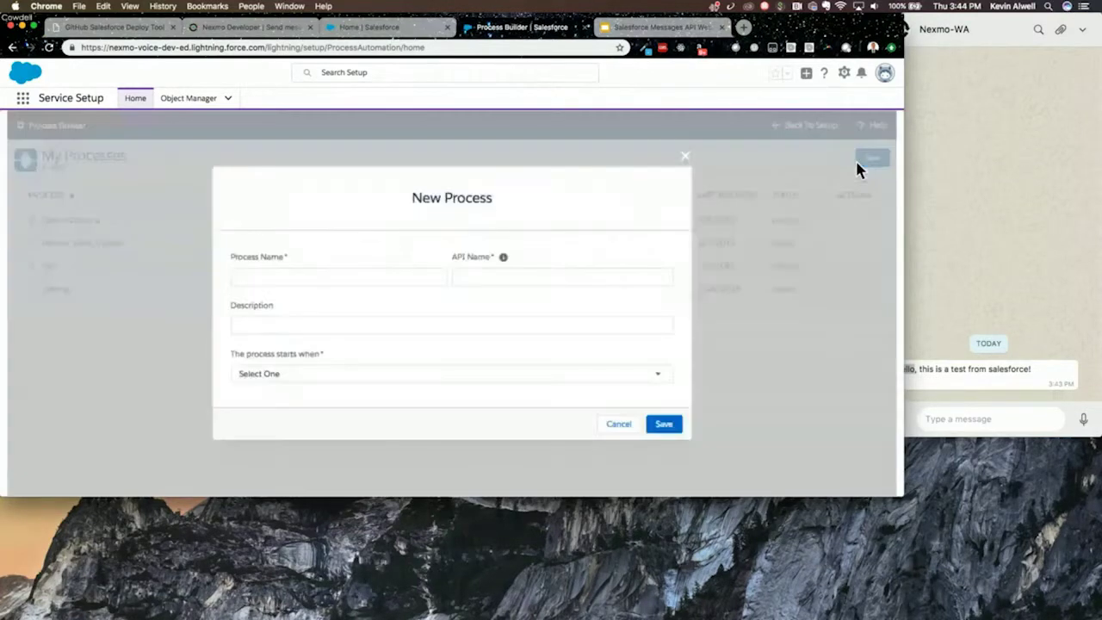
click(373, 279)
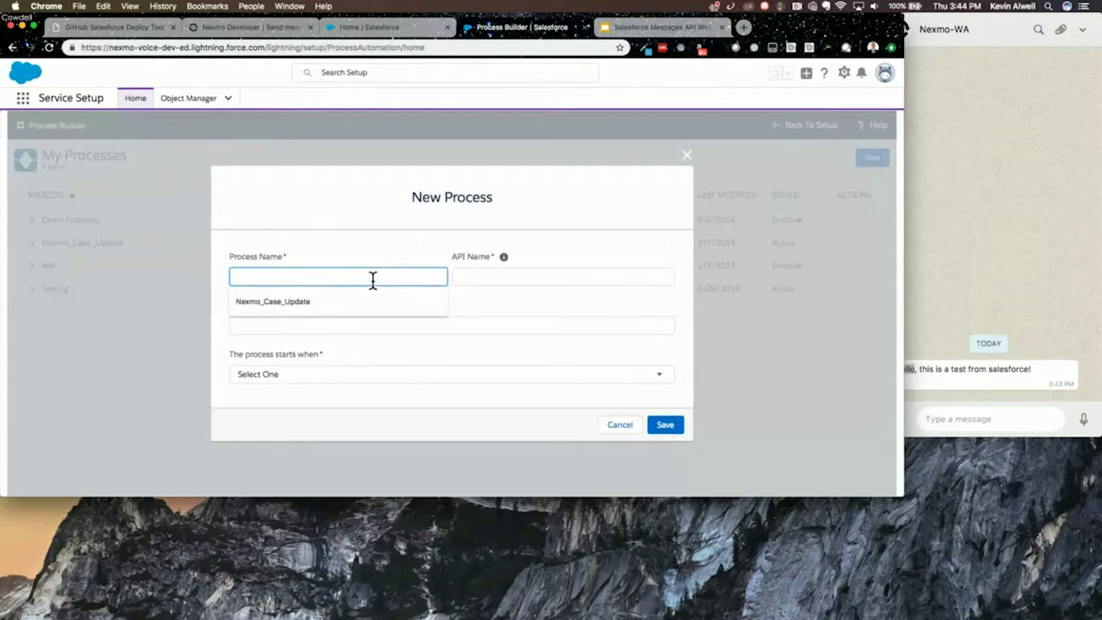
key(Tab)
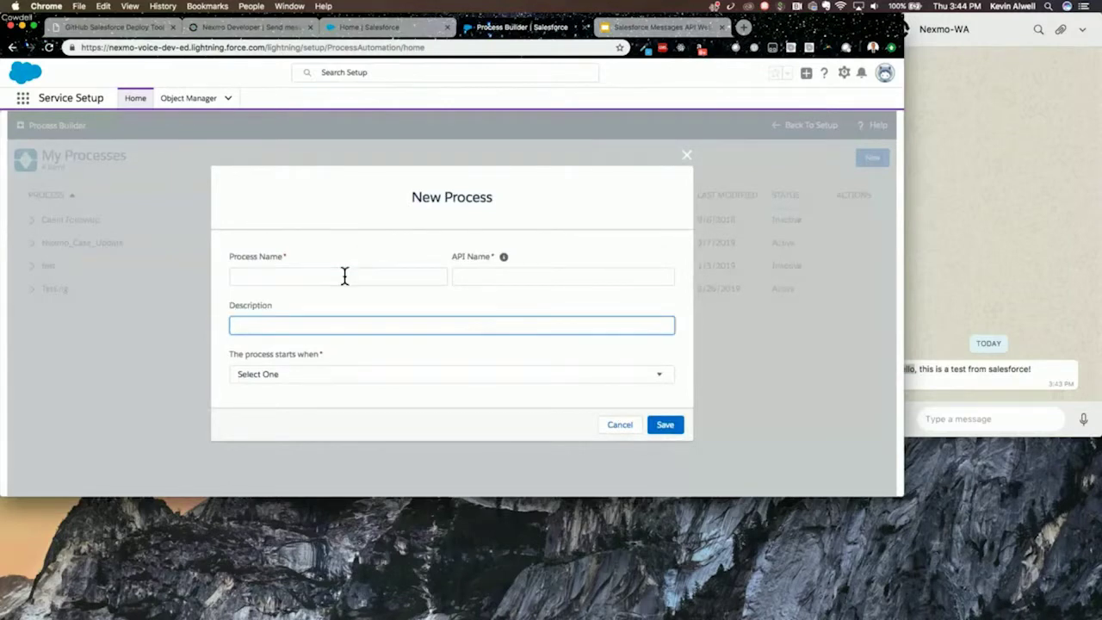
click(342, 277)
click(325, 299)
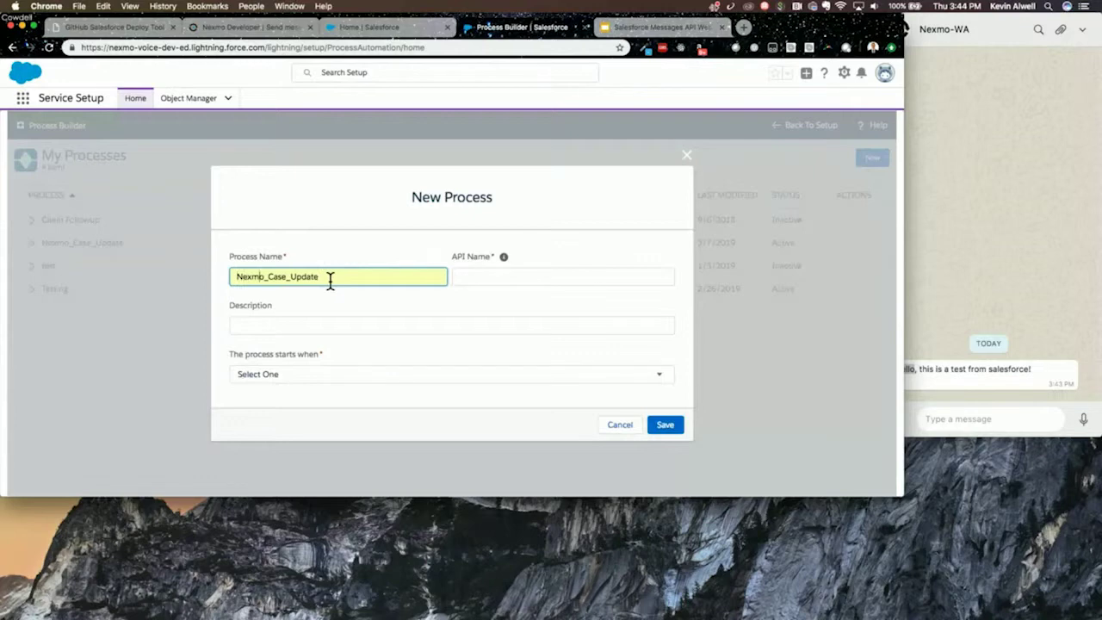
key(Right)
key(Right)
key(Right)
key(Right)
key(Right)
key(Right)
key(Right)
key(Right)
key(Right)
key(Right)
key(Right)
key(Right)
key(Right)
key(Right)
key(Right)
key(Right)
key(Right)
key(BackSpace)
key(BackSpace)
key(BackSpace)
key(BackSpace)
key(BackSpace)
key(BackSpace)
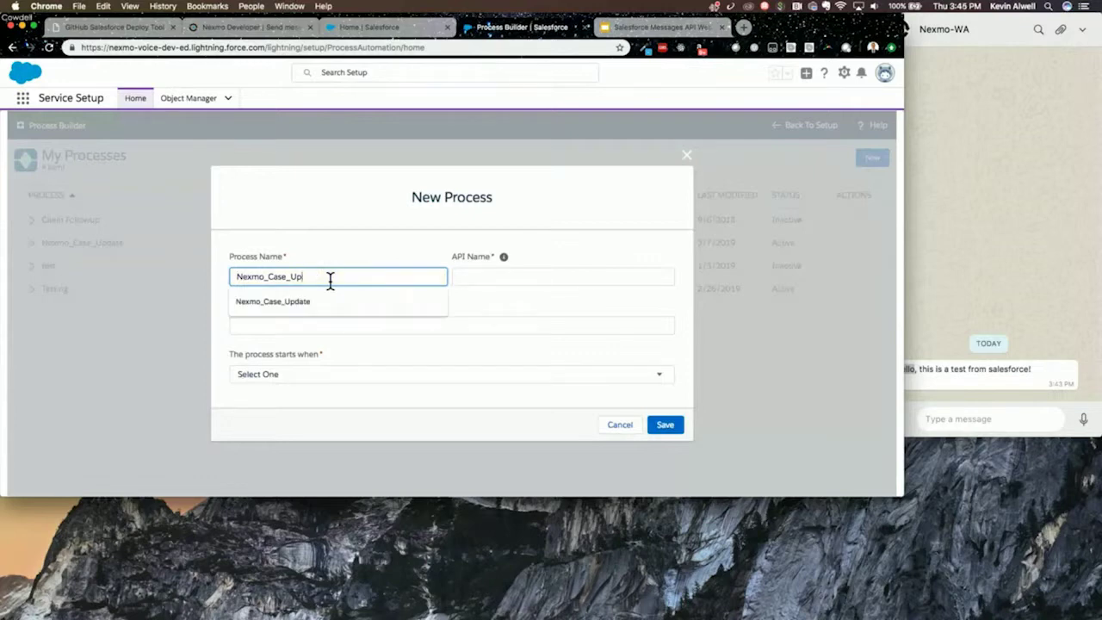
text(Close)
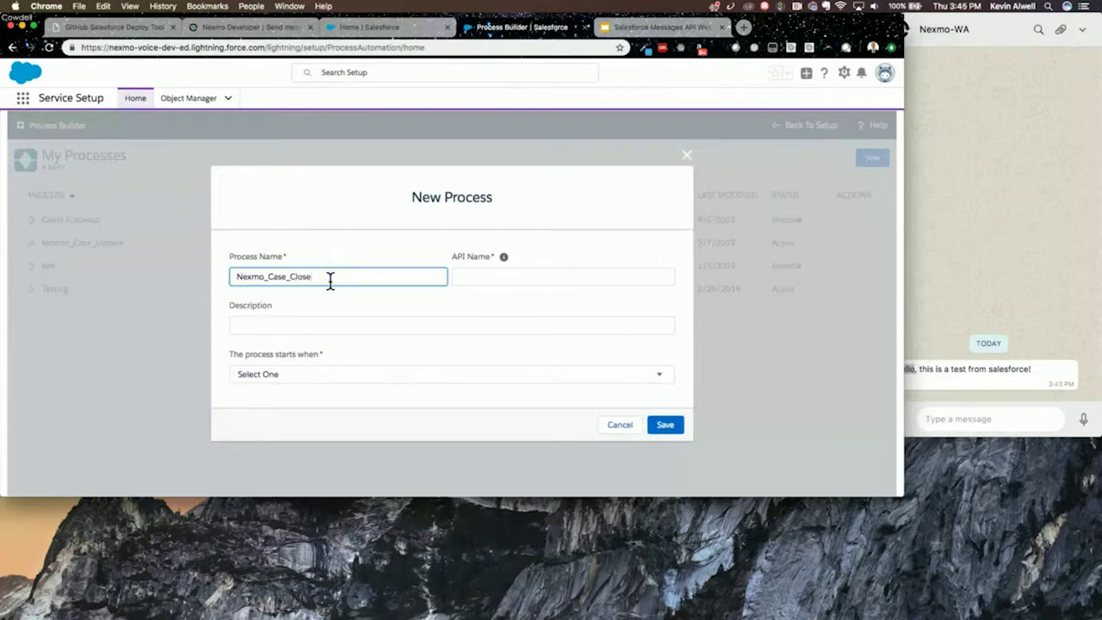
click(312, 324)
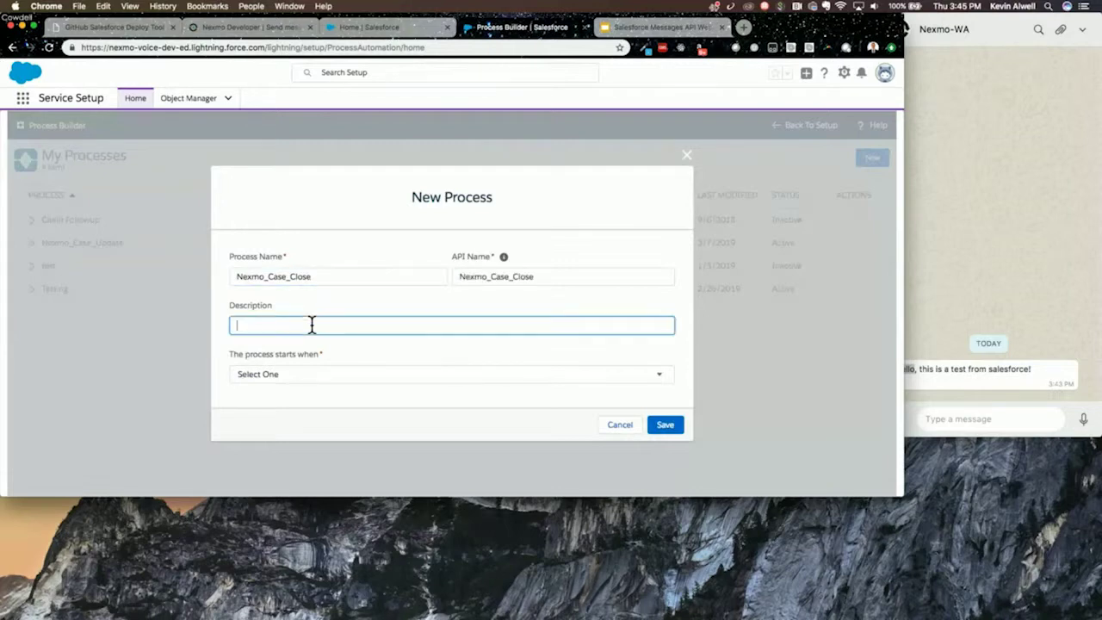
text(Send a message to customer confirming their tic)
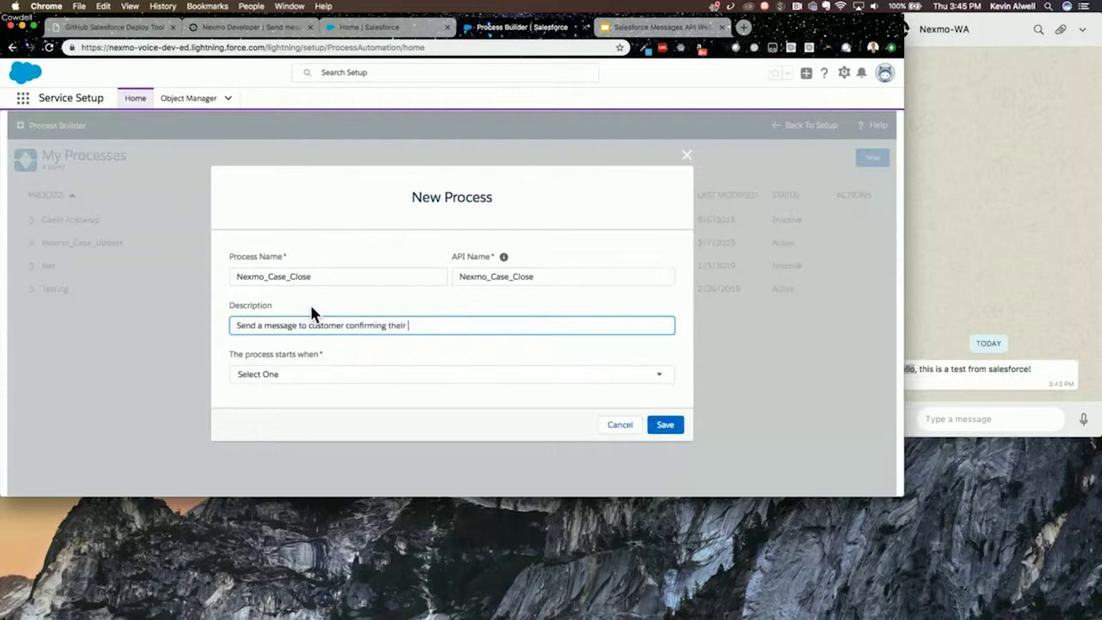
key(BackSpace)
key(BackSpace)
key(BackSpace)
text(issue has been resolved.)
- Make the process start when a record changes and save it
scroll(315, 351, down, 1)
click(307, 369)
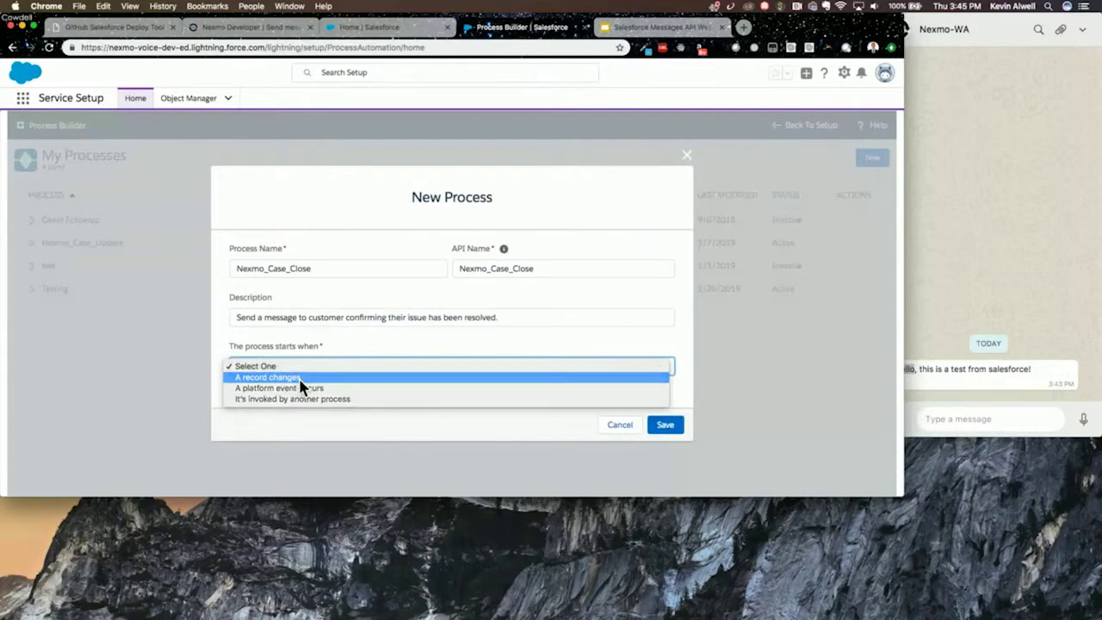
click(300, 380)
click(670, 429)
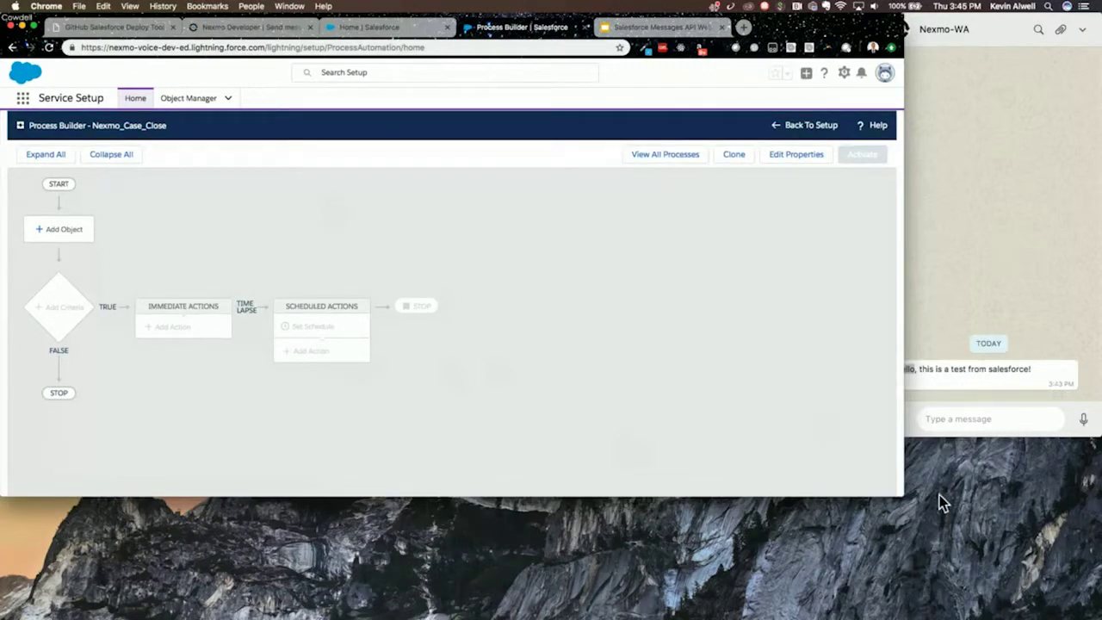
- Set Case as the triggering object, firing when a record is created or edited, and save
drag(910, 503, 731, 441)
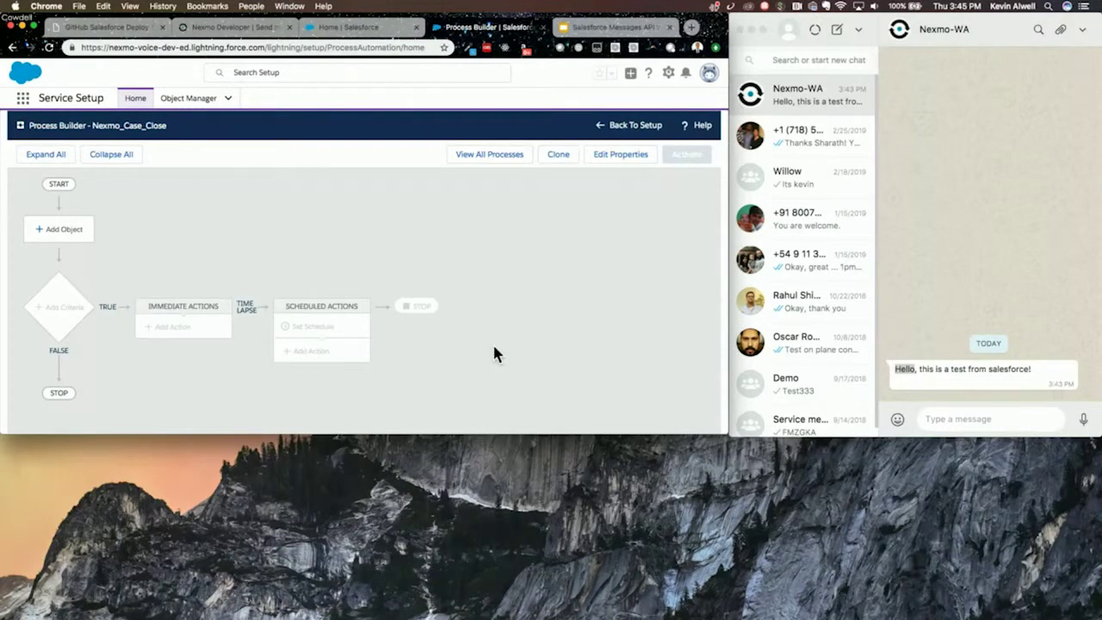
click(57, 232)
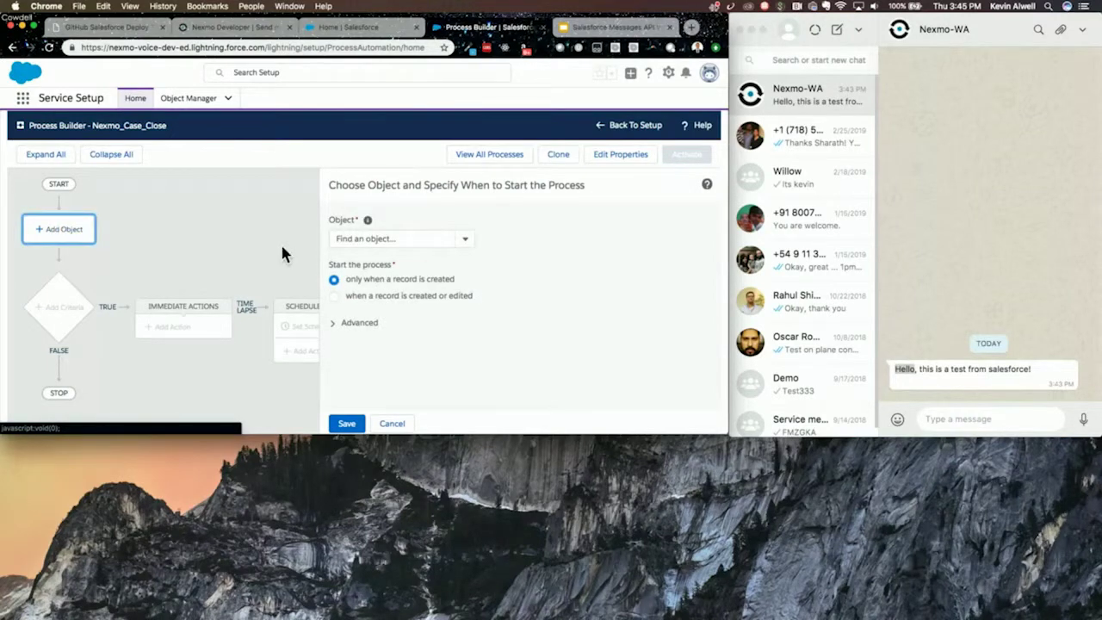
click(424, 246)
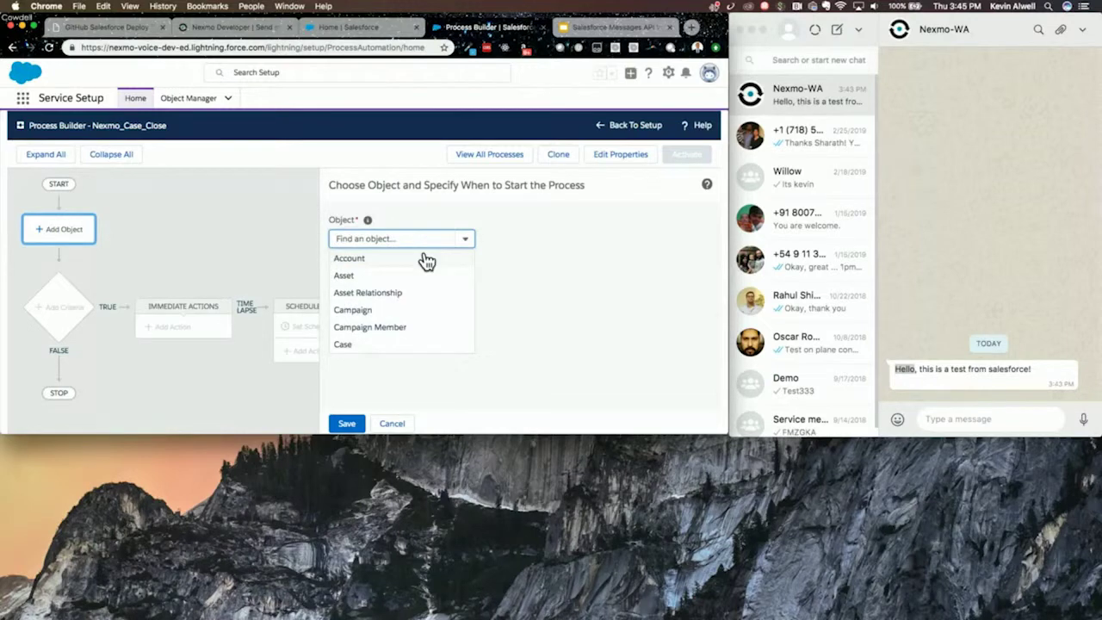
click(365, 344)
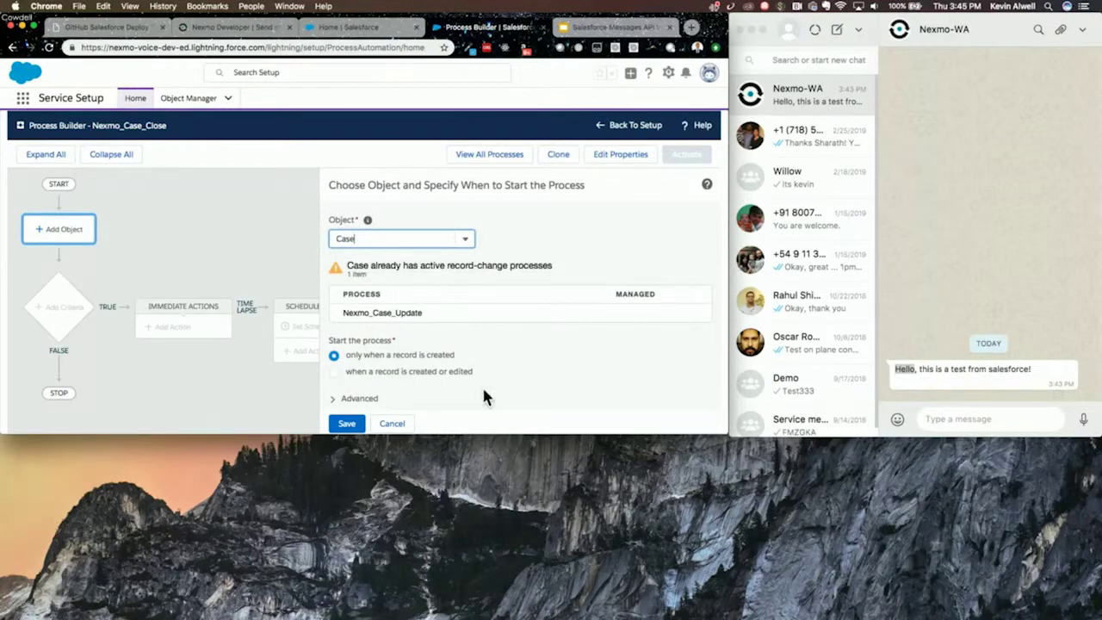
scroll(482, 384, down, 1)
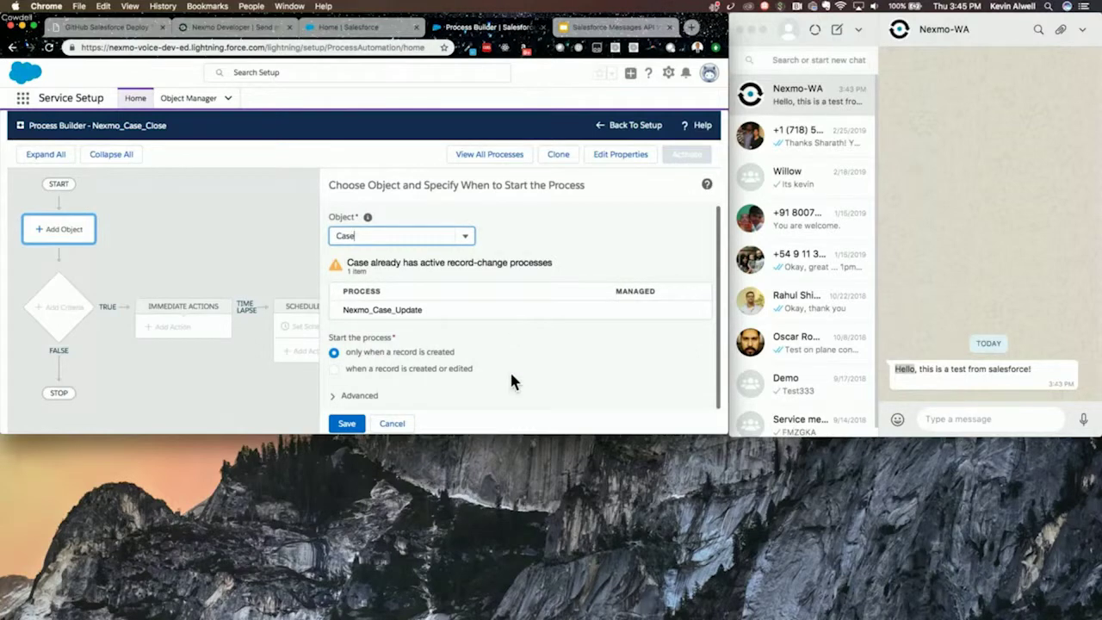
click(348, 398)
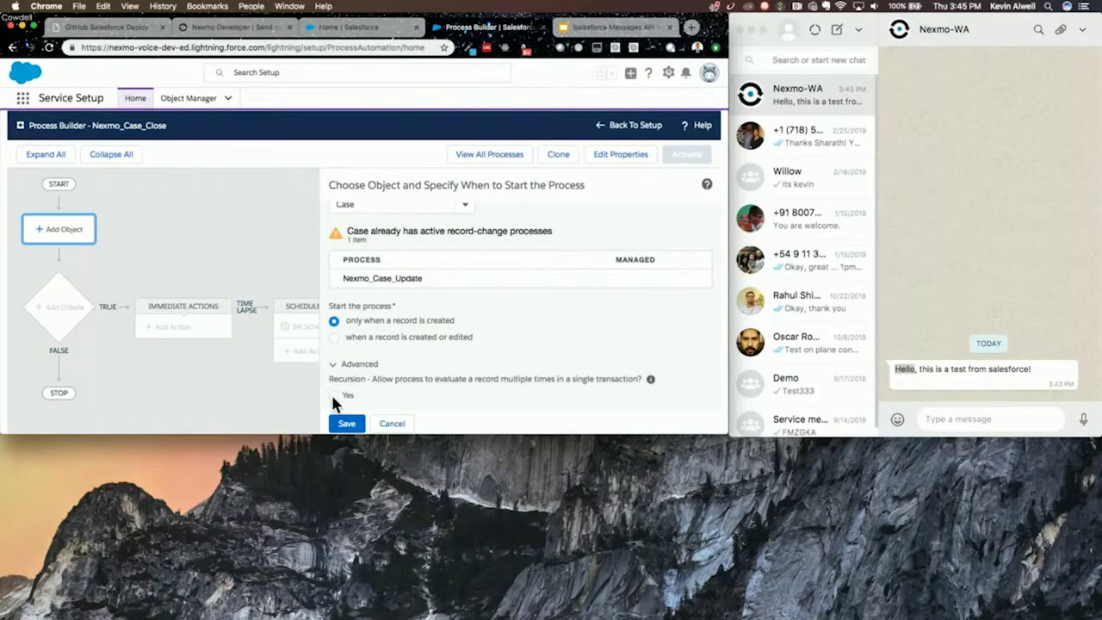
click(335, 339)
click(347, 423)
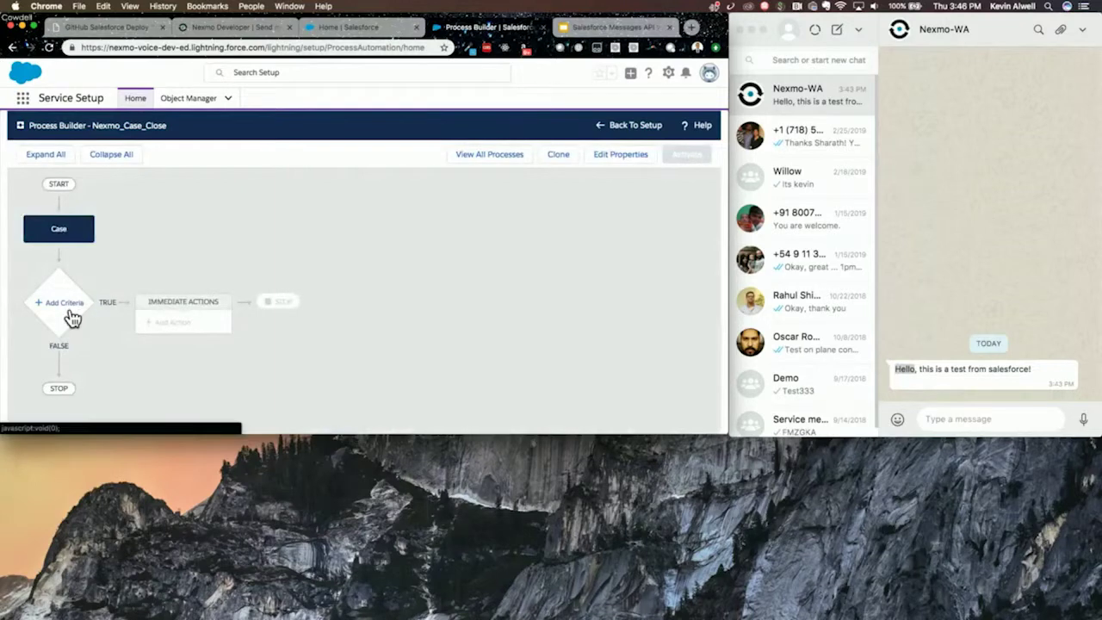
- Add a criteria named Case_Closed that runs its actions when conditions are met
click(73, 319)
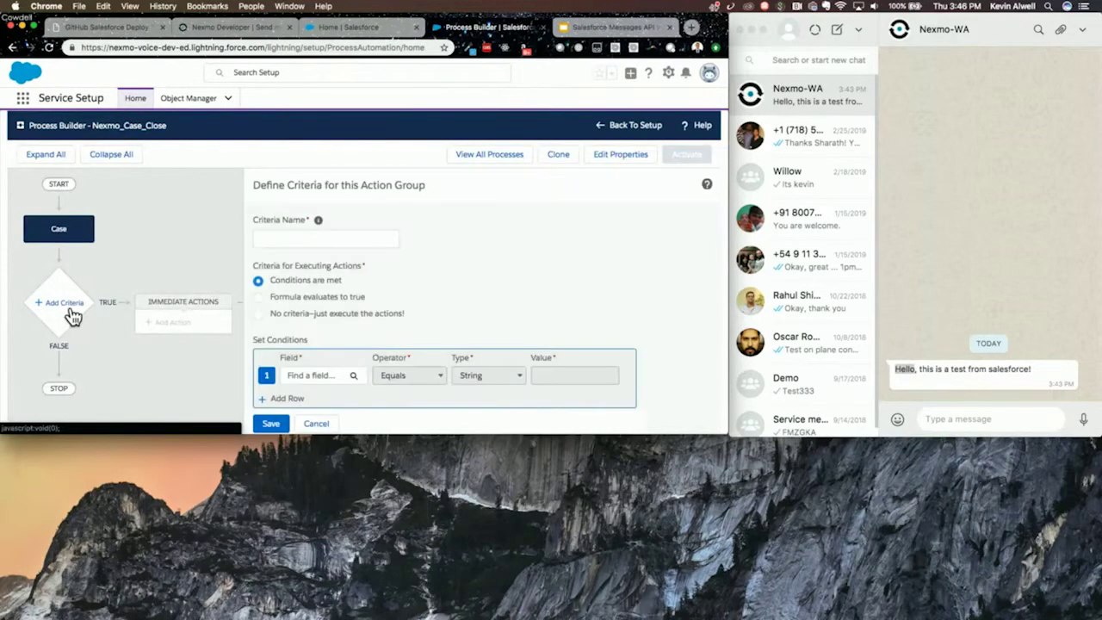
click(317, 245)
text(C)
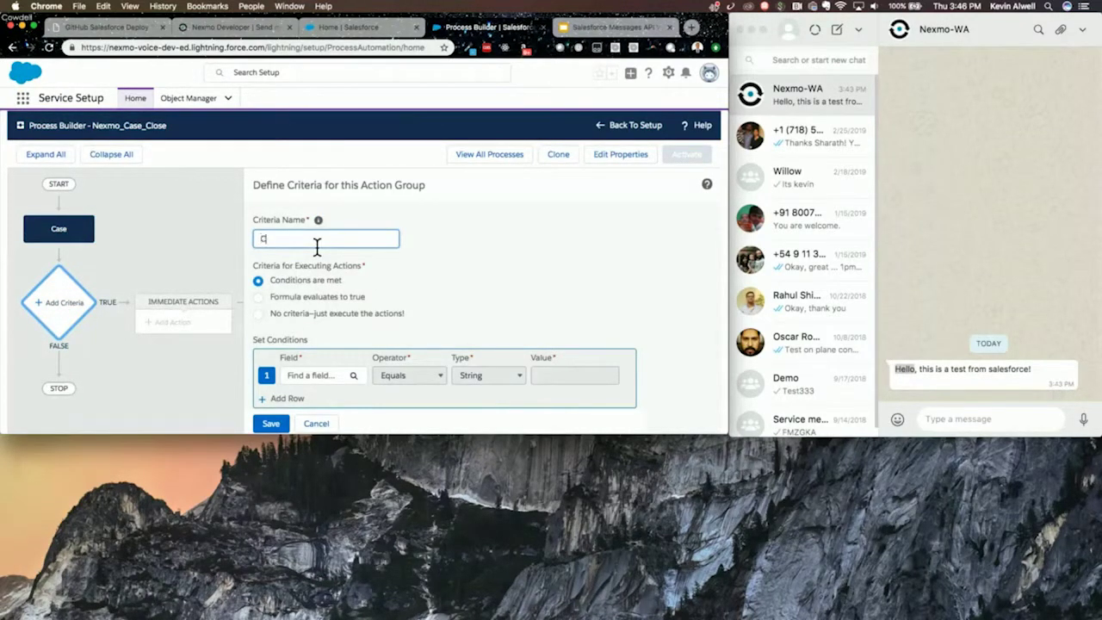
text(ase_Closed)
click(424, 278)
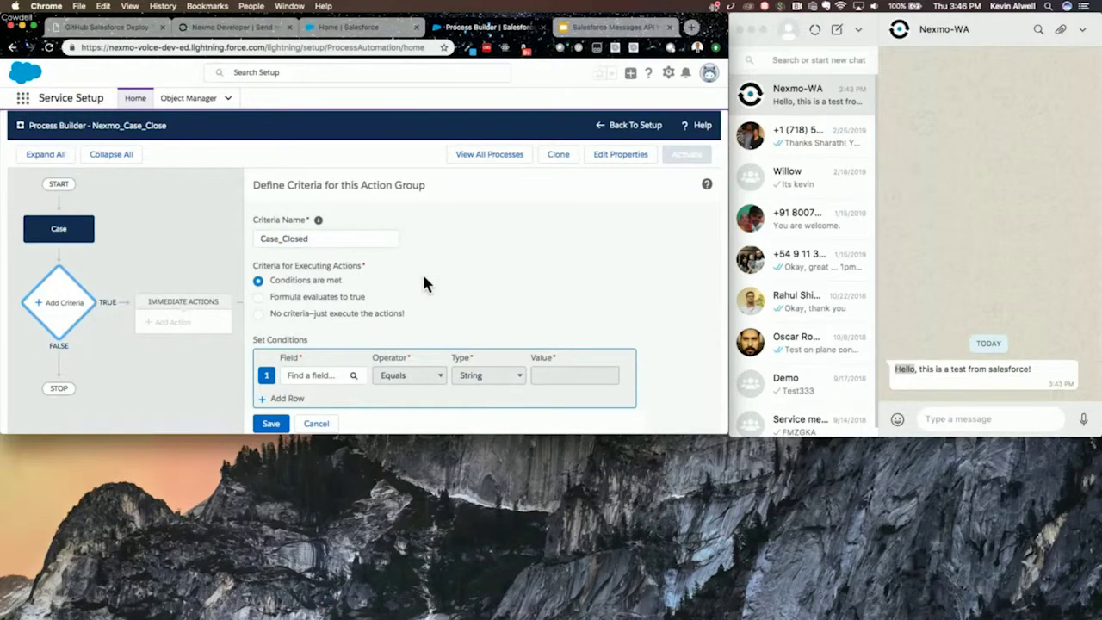
scroll(441, 281, down, 2)
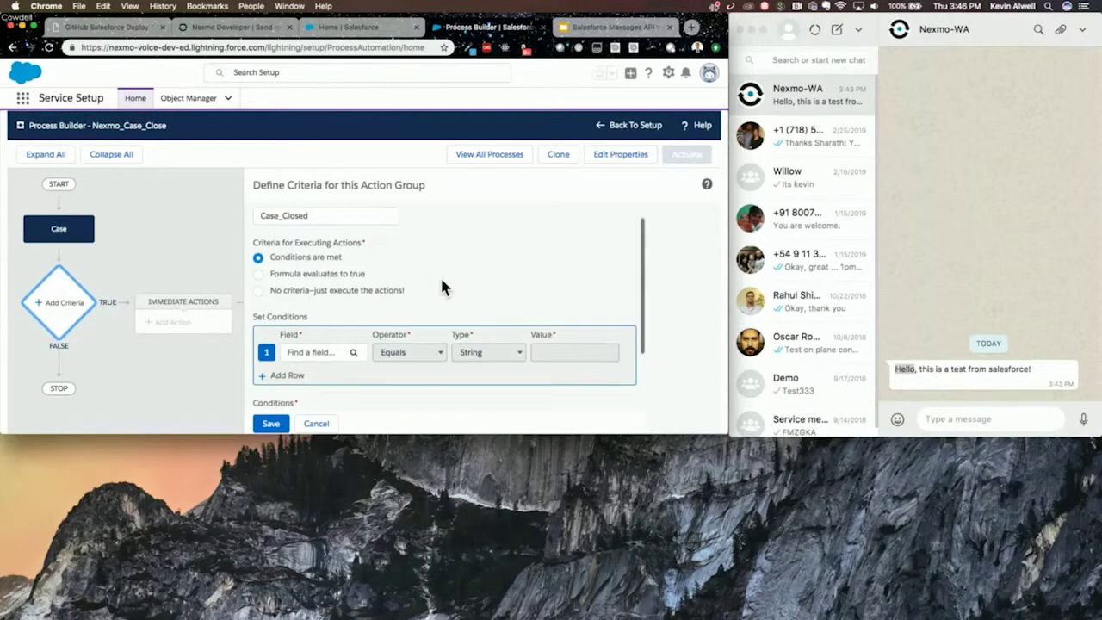
scroll(409, 279, up, 2)
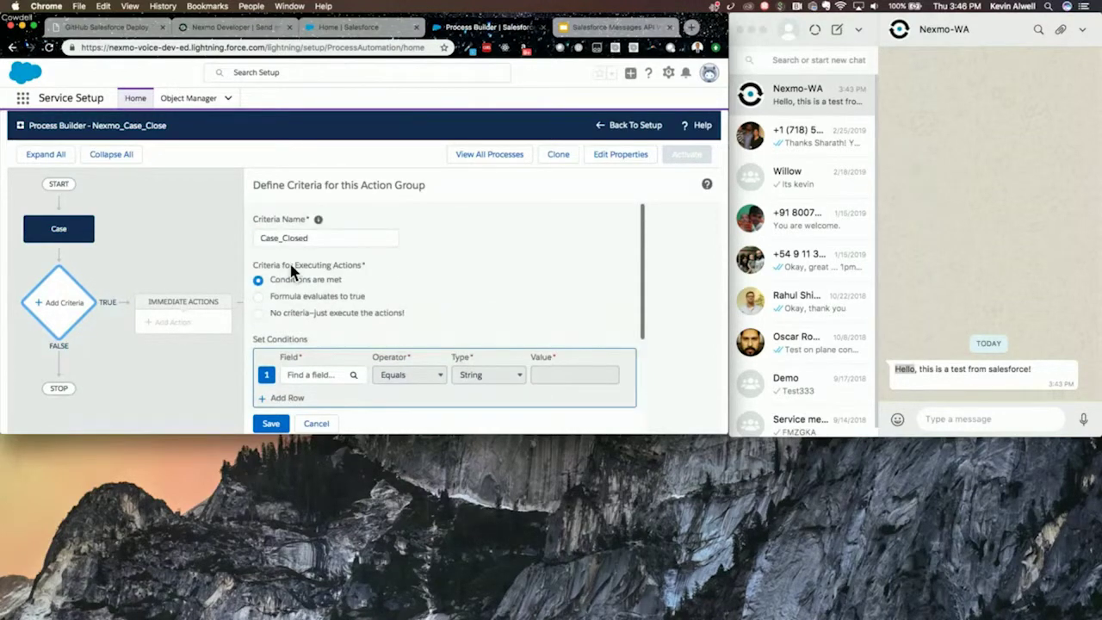
scroll(385, 311, down, 1)
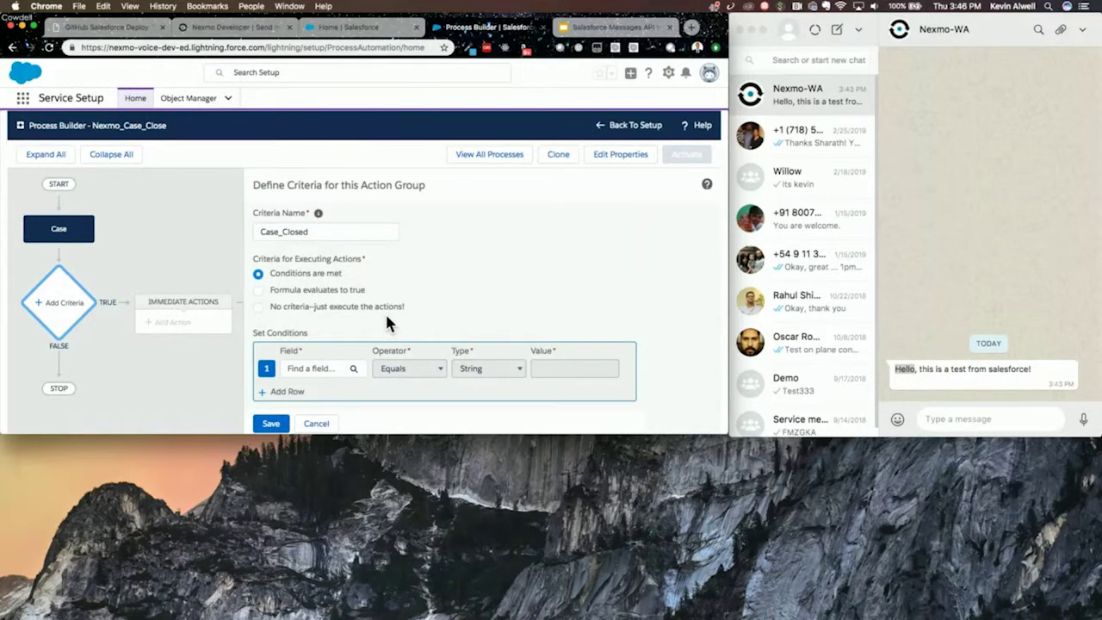
click(331, 372)
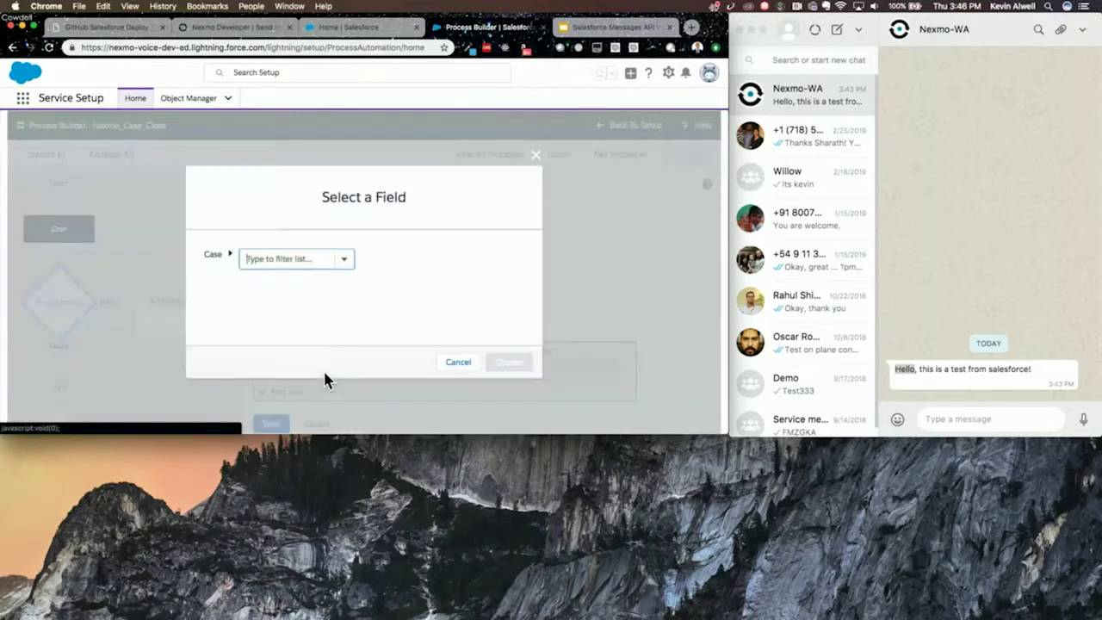
- Choose the case's Closed field ([Case].IsClosed) for the first condition
click(352, 267)
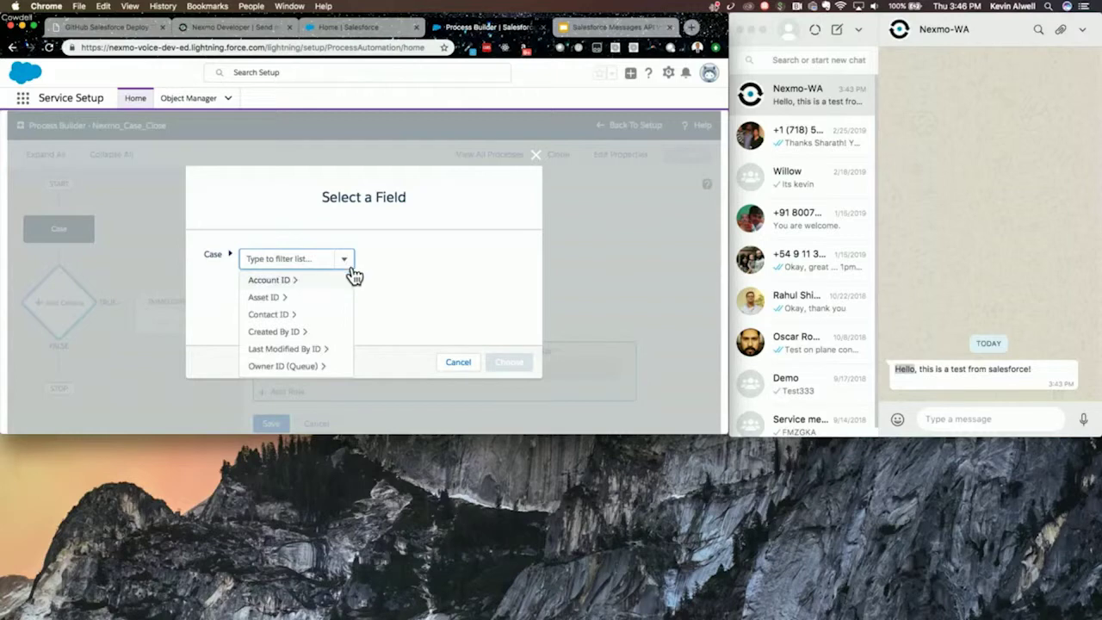
scroll(311, 343, down, 3)
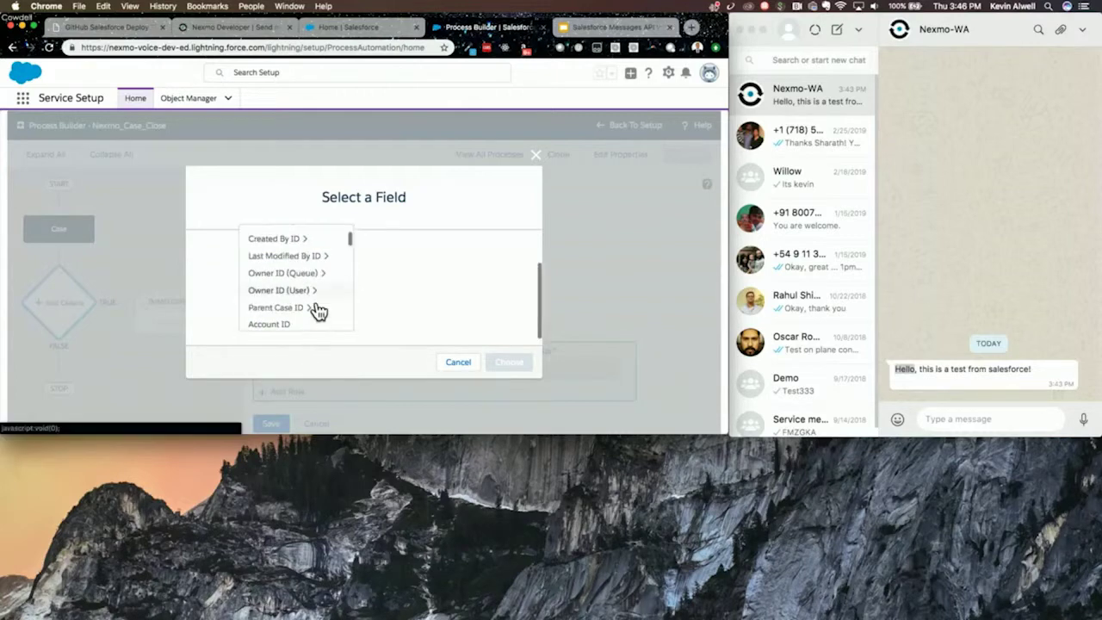
scroll(412, 286, up, 2)
scroll(334, 320, down, 2)
scroll(334, 320, down, 5)
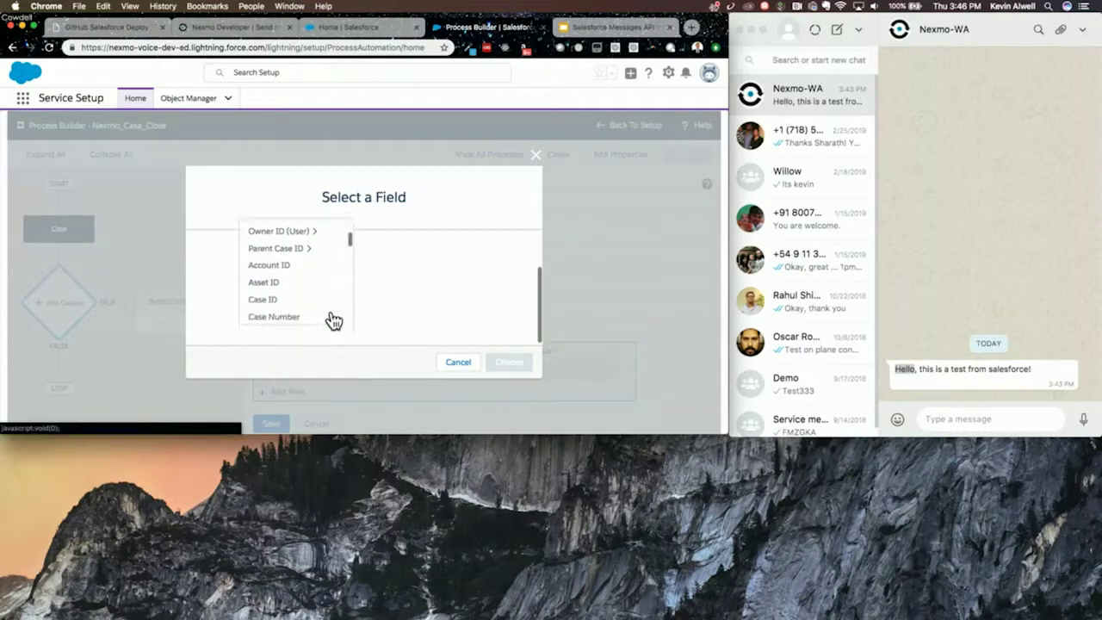
scroll(315, 284, down, 1)
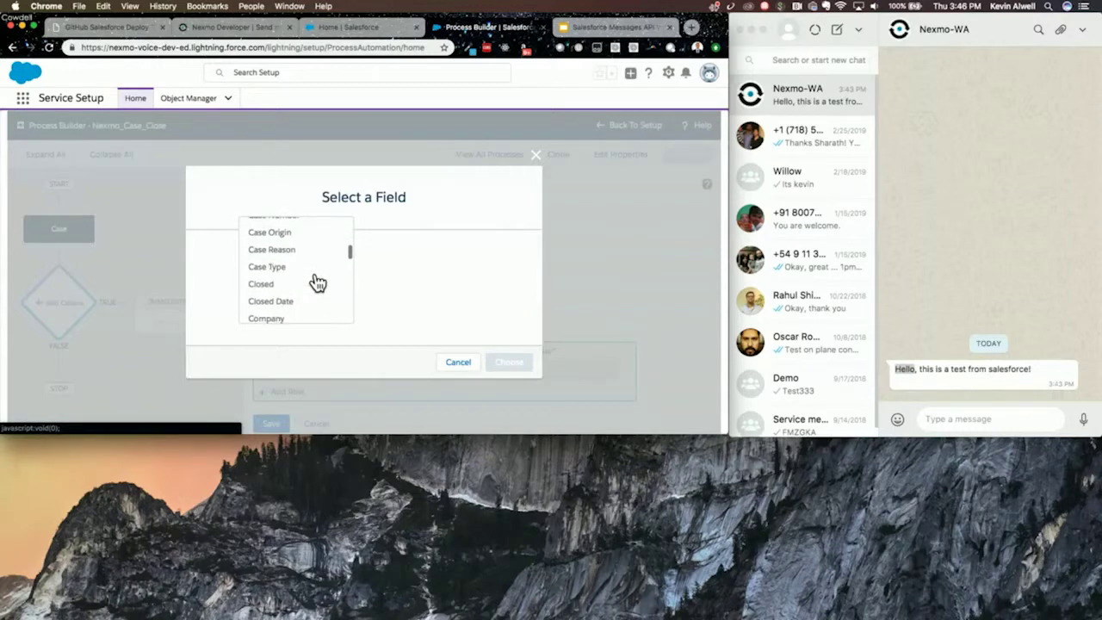
click(265, 280)
scroll(511, 314, down, 1)
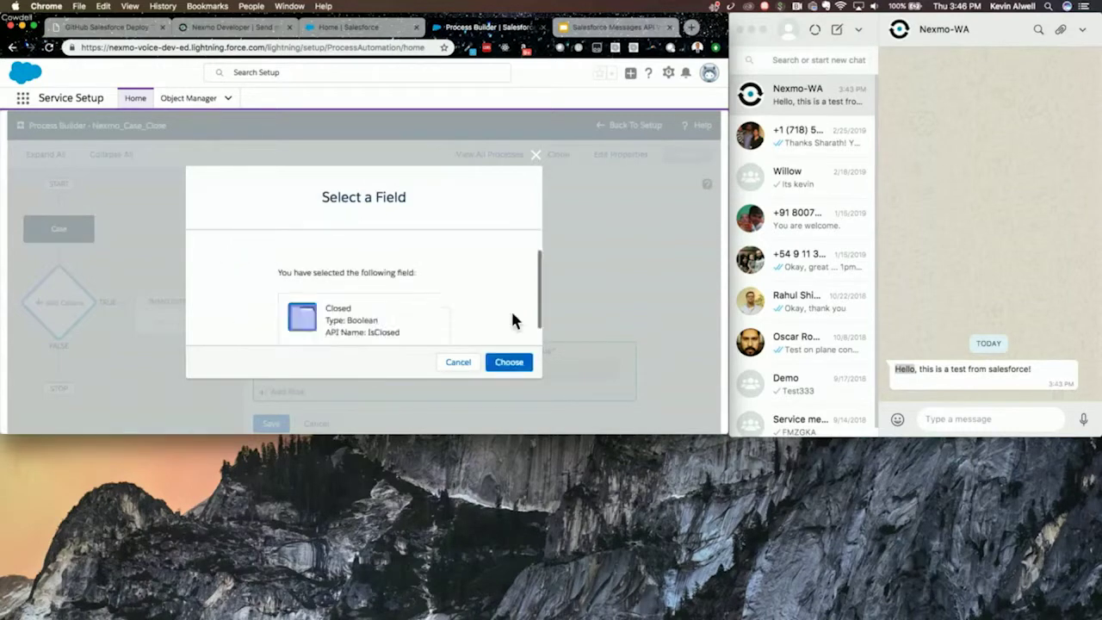
scroll(503, 325, down, 1)
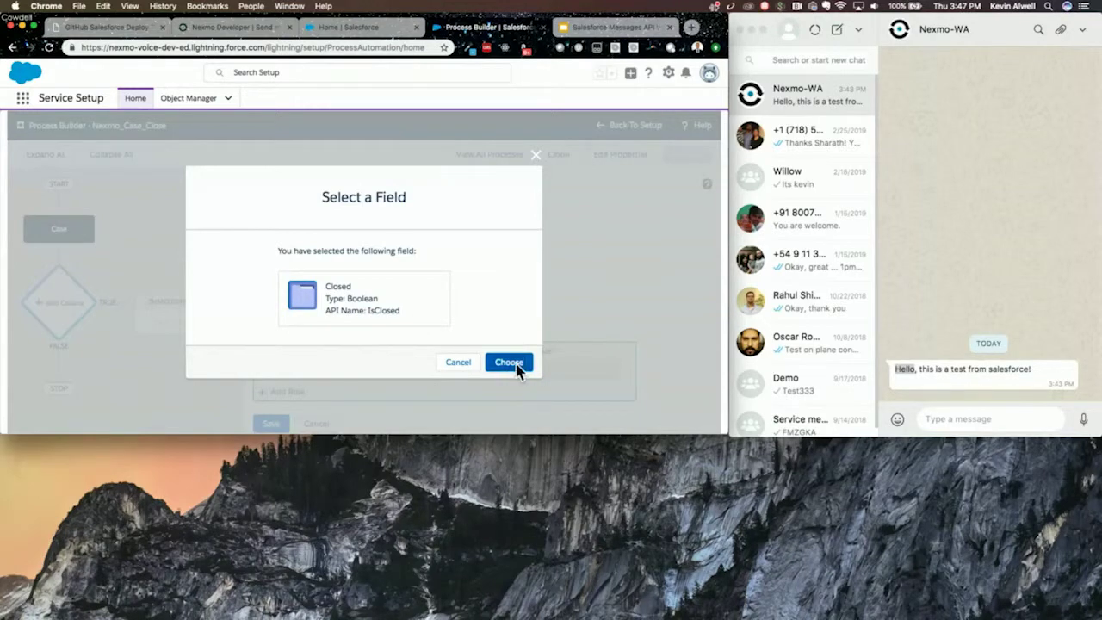
click(516, 363)
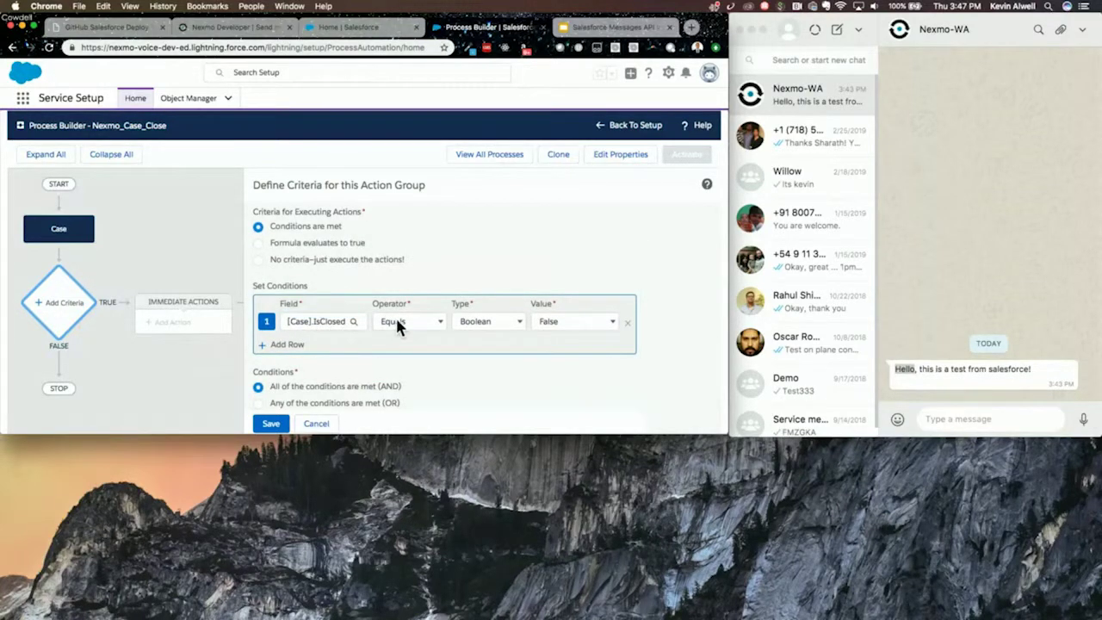
- Keep the condition type Boolean and set its value to True
click(498, 323)
click(499, 321)
click(559, 320)
click(551, 310)
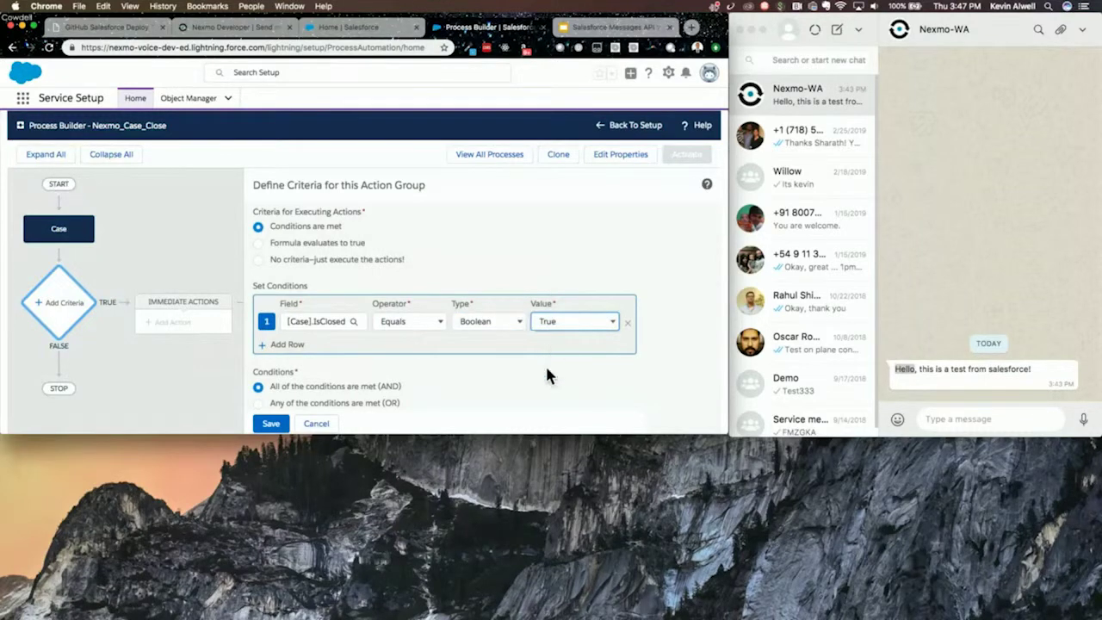
scroll(499, 379, down, 1)
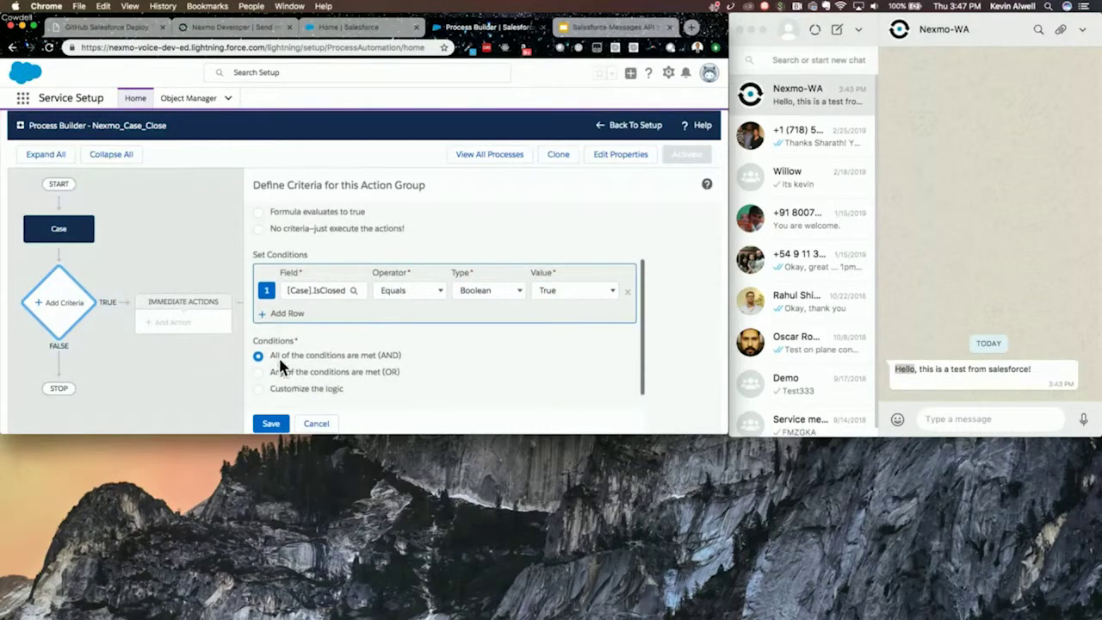
scroll(379, 352, down, 1)
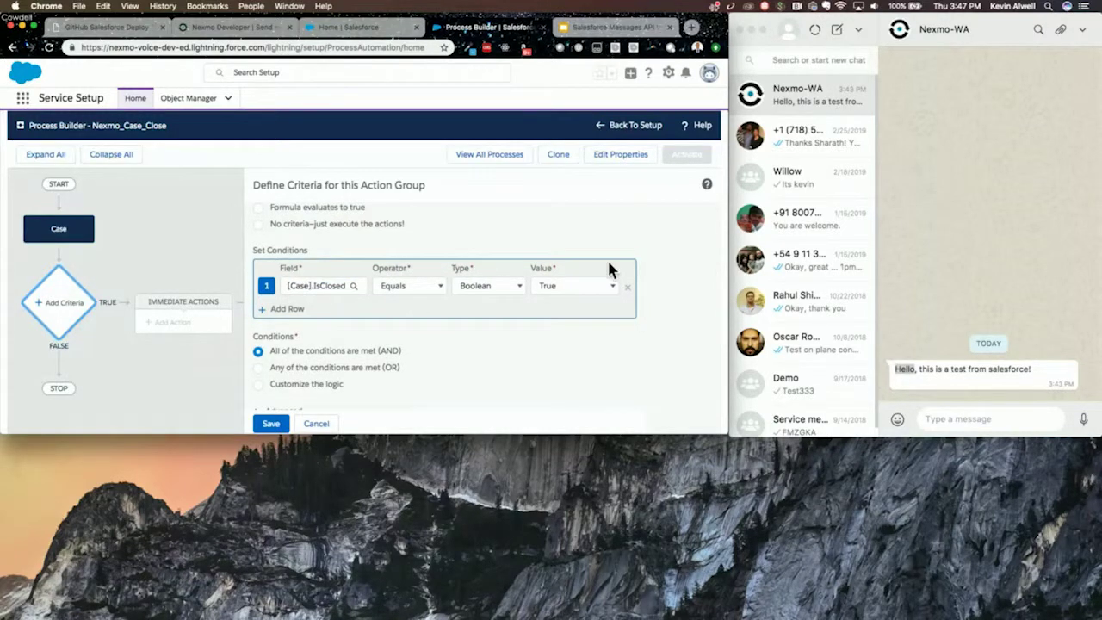
scroll(360, 372, down, 1)
scroll(431, 357, down, 2)
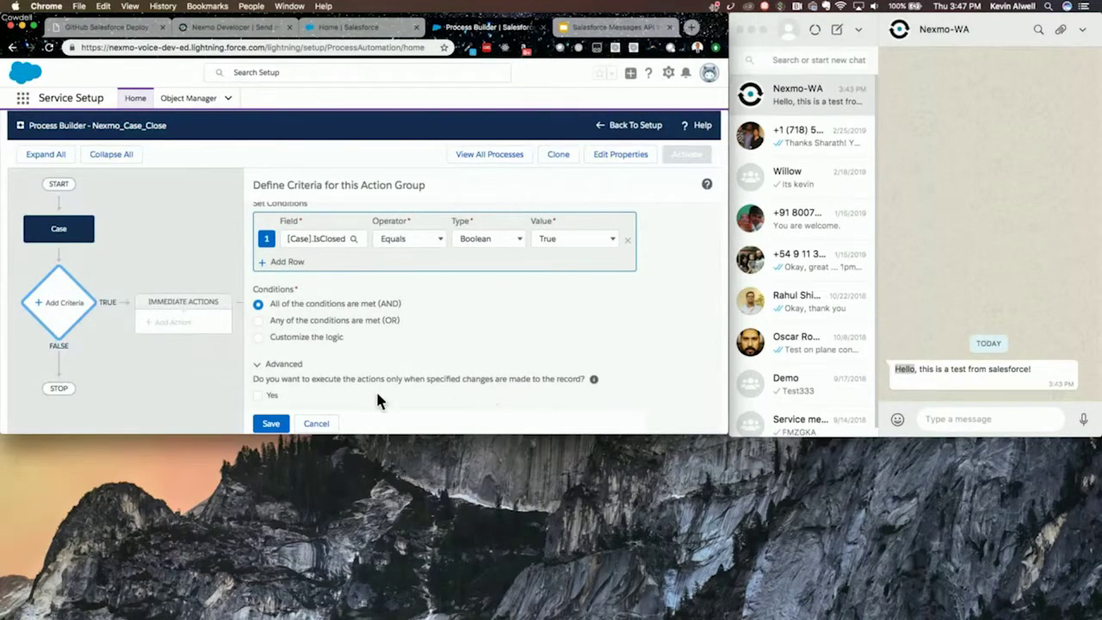
- Run actions only on specified changes and save the Case_Closed criteria
click(258, 397)
scroll(289, 389, up, 3)
scroll(288, 390, down, 3)
click(272, 426)
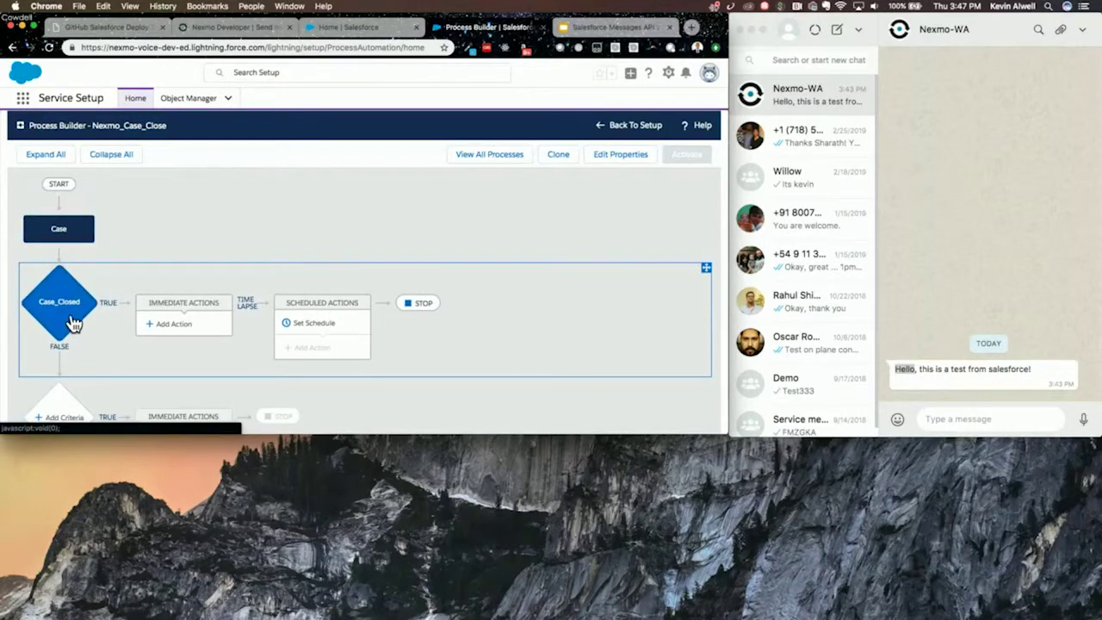
click(186, 337)
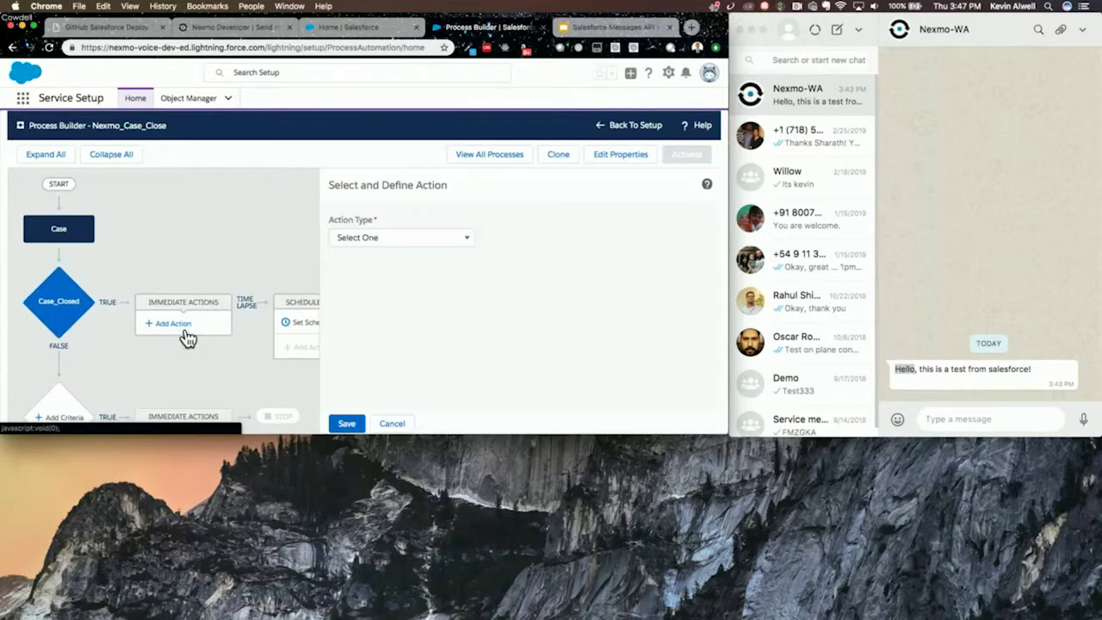
- Create an Apex action named Send Update Message using the Send Nexmo Message class
click(382, 238)
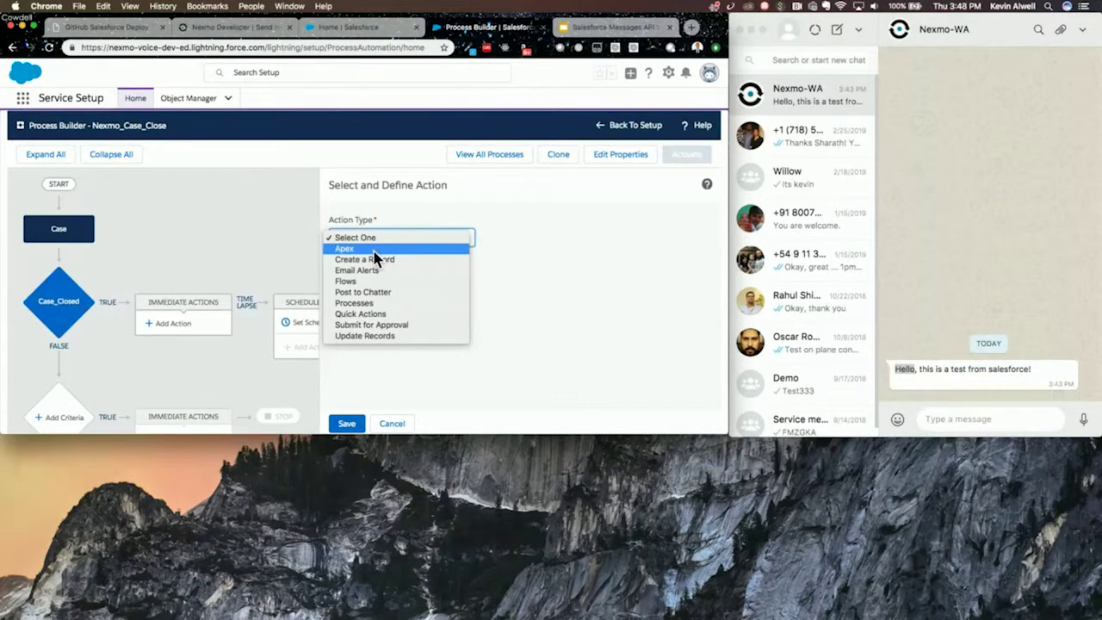
click(374, 251)
click(383, 286)
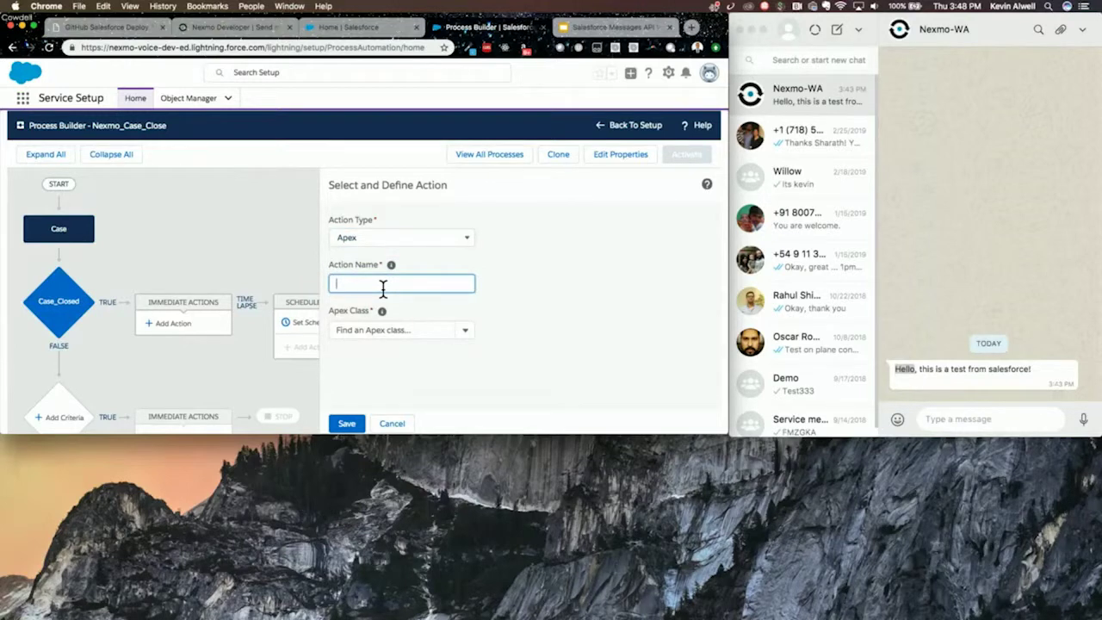
text(Send Message)
key(alt+Left)
text(Update)
click(470, 338)
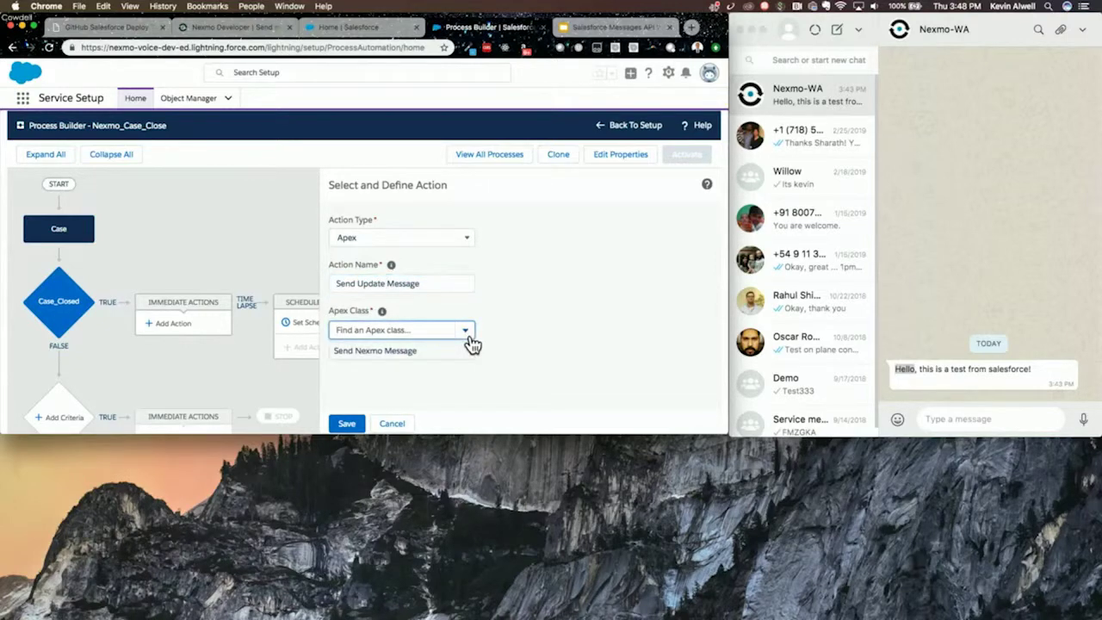
click(377, 353)
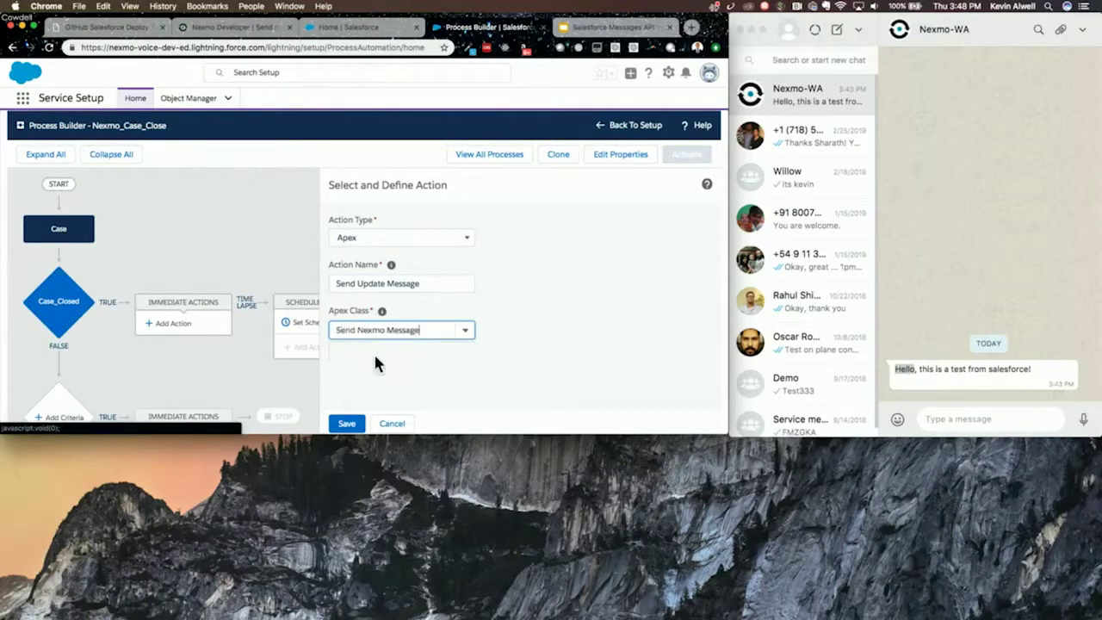
scroll(591, 321, down, 2)
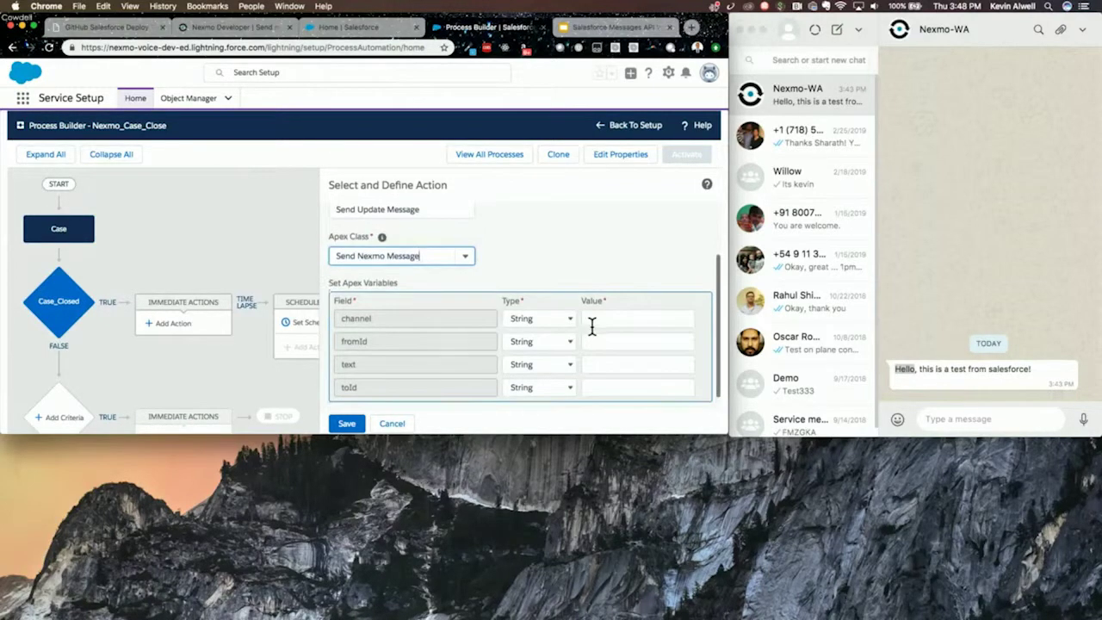
scroll(590, 325, down, 1)
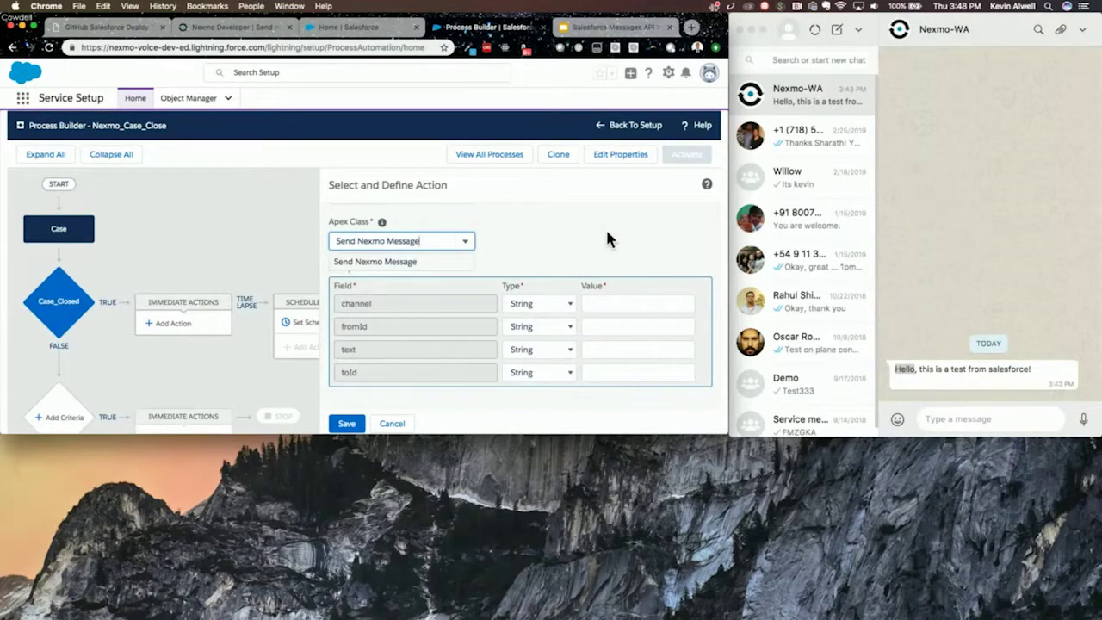
click(437, 261)
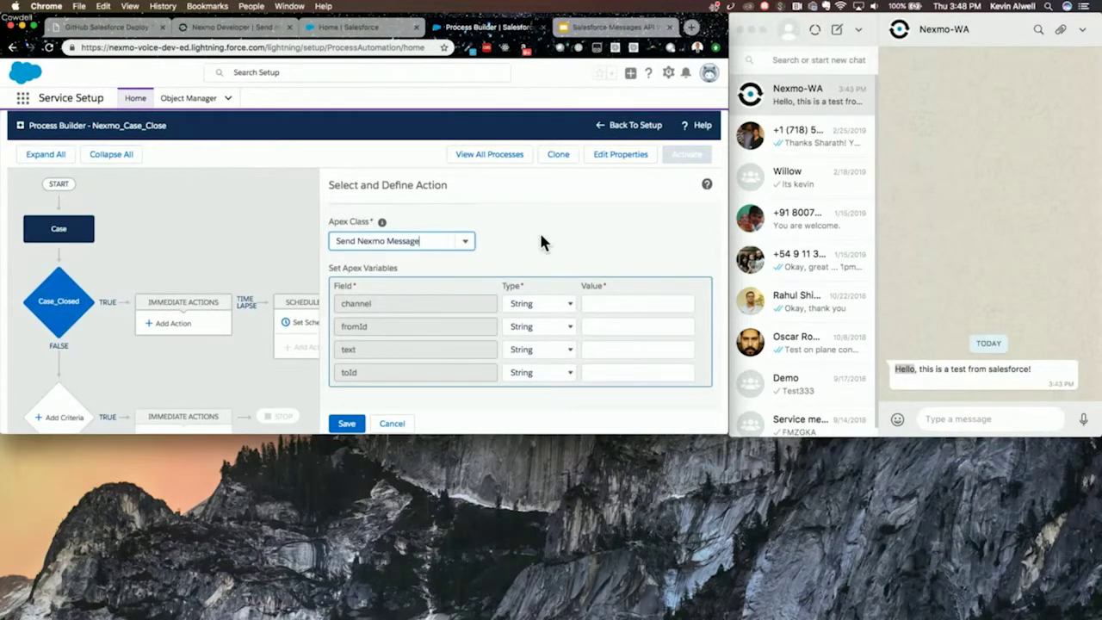
click(549, 261)
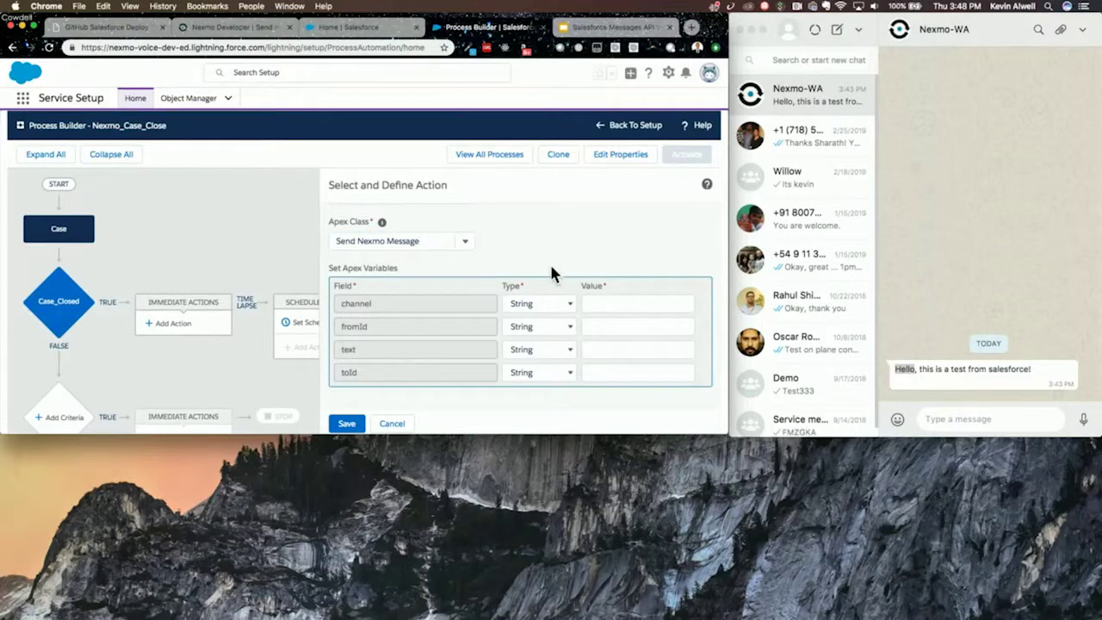
- Set the channel variable to whatsapp and enter the sender phone number as fromId
click(599, 307)
text(whatsapp)
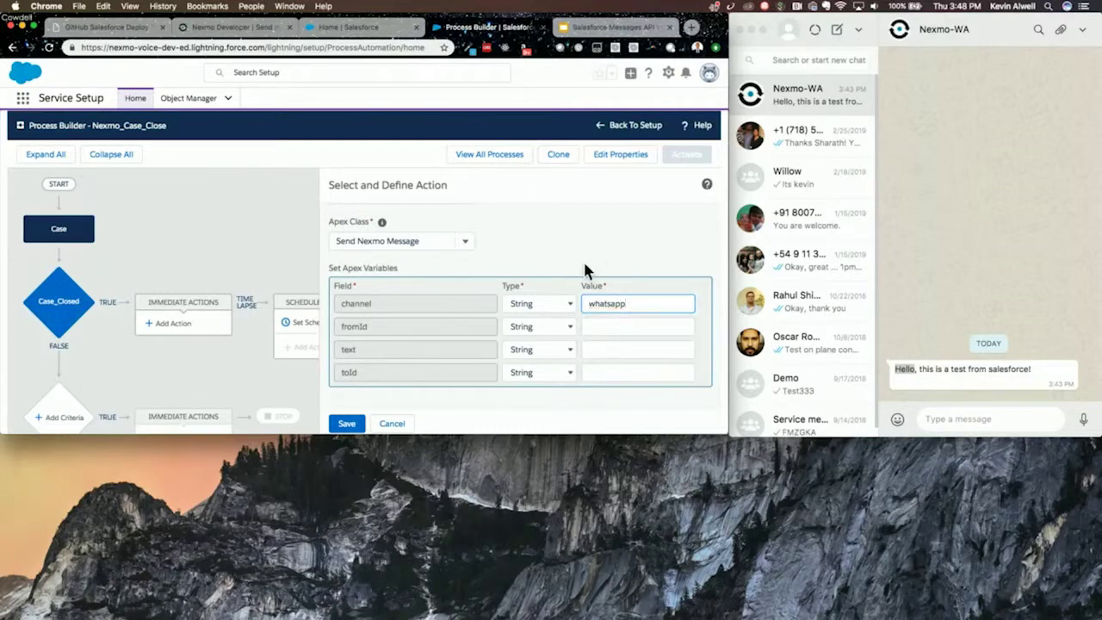
click(596, 330)
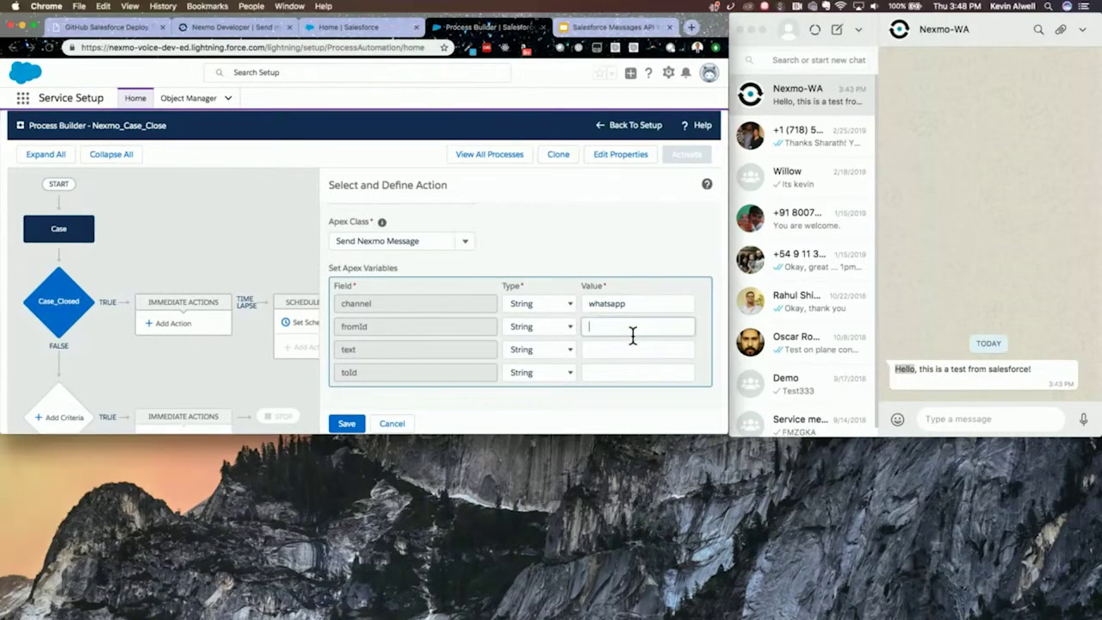
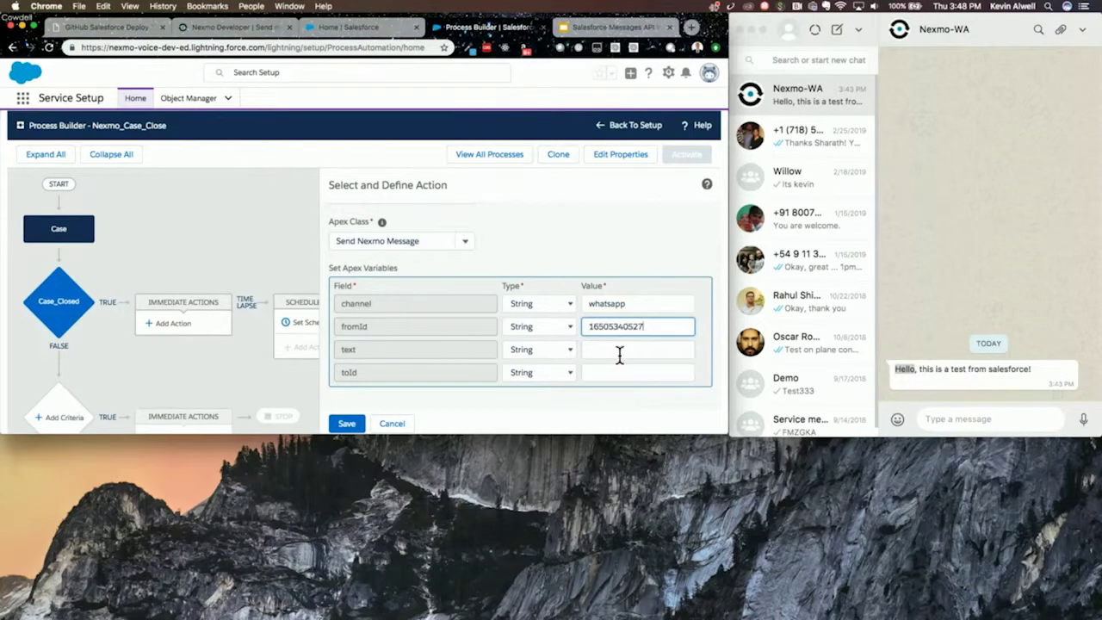
- Enter the thank-you refund message text and the recipient phone number, then save the action
click(619, 349)
text(H)
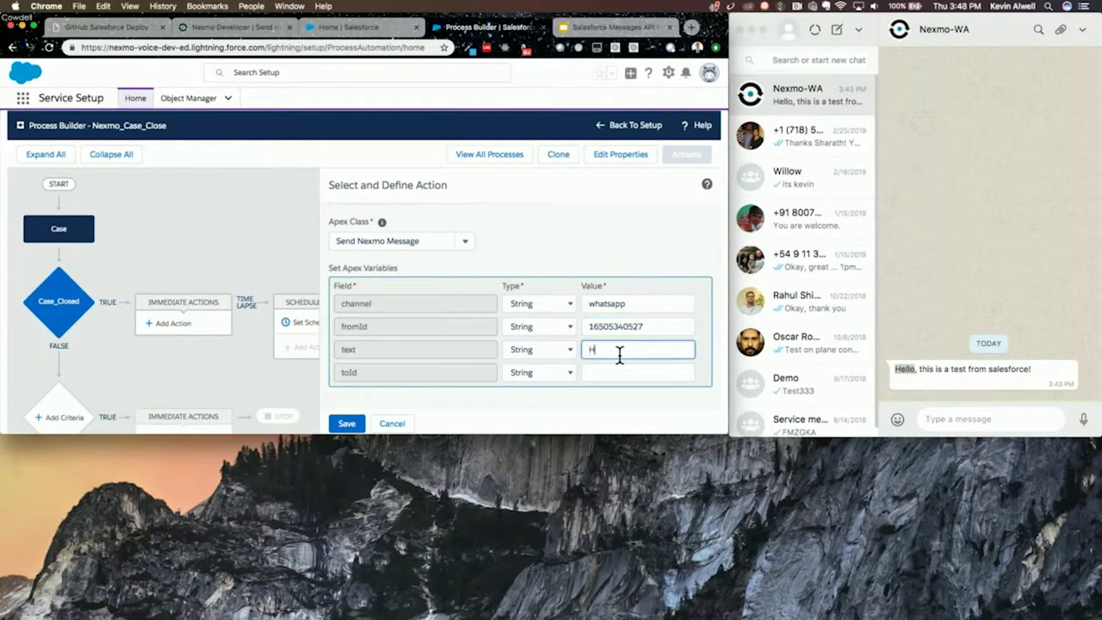
text(i, thank you for )
text(your )
text(inquiry.)
text( Your issue has)
text( been resolve)
text(d. We)
text( sent you a refund)
text( of the amount)
text( xyz)
text(.)
key(super+Left)
click(605, 373)
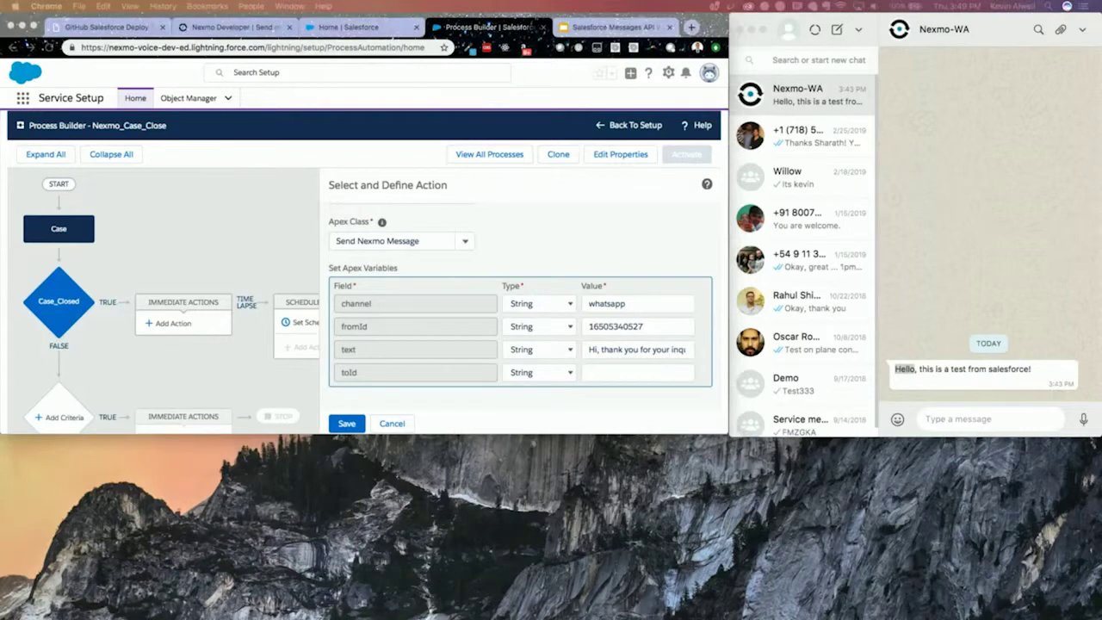
click(623, 374)
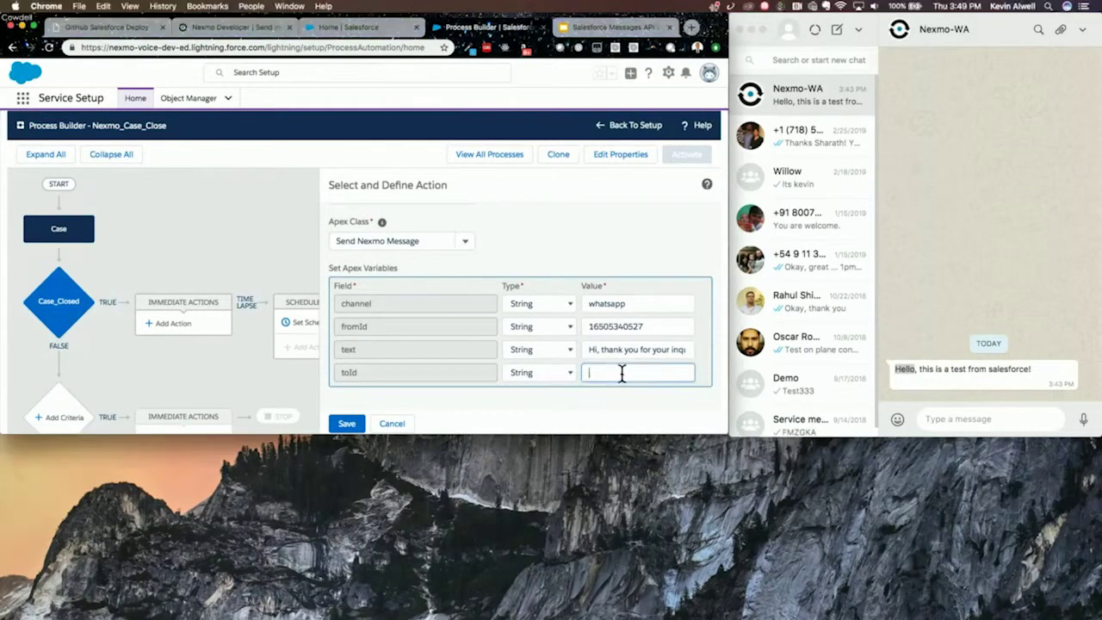
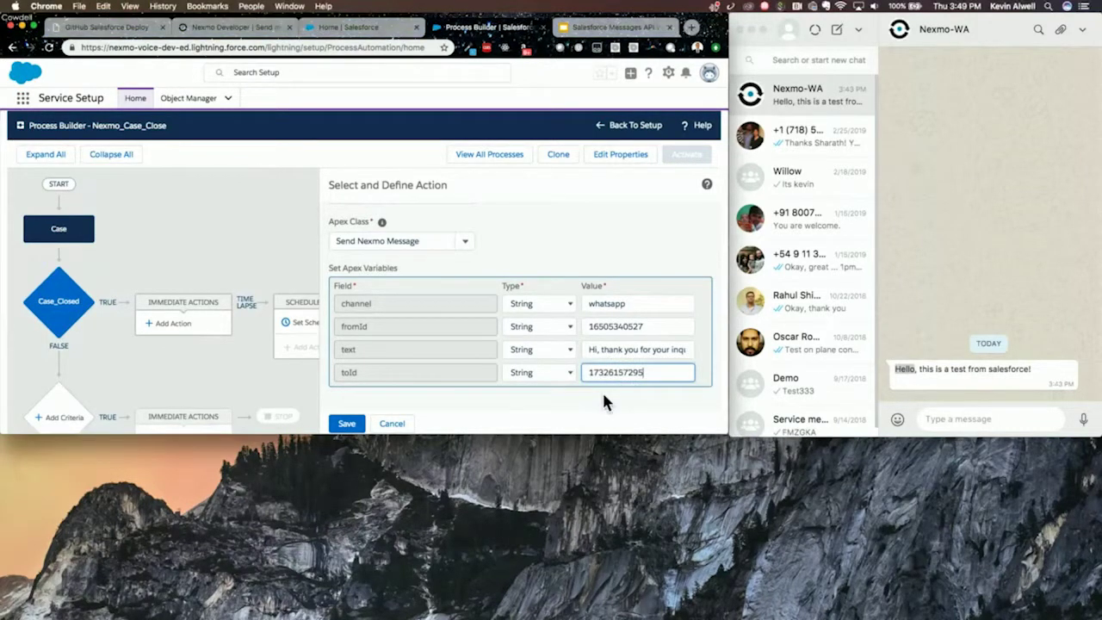
click(602, 392)
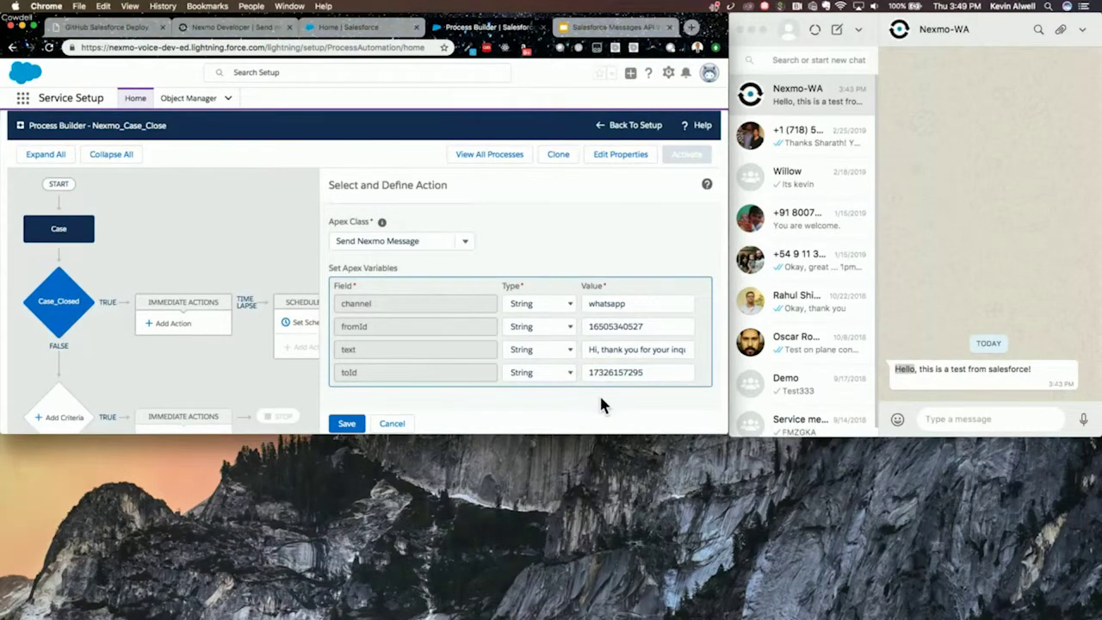
click(348, 425)
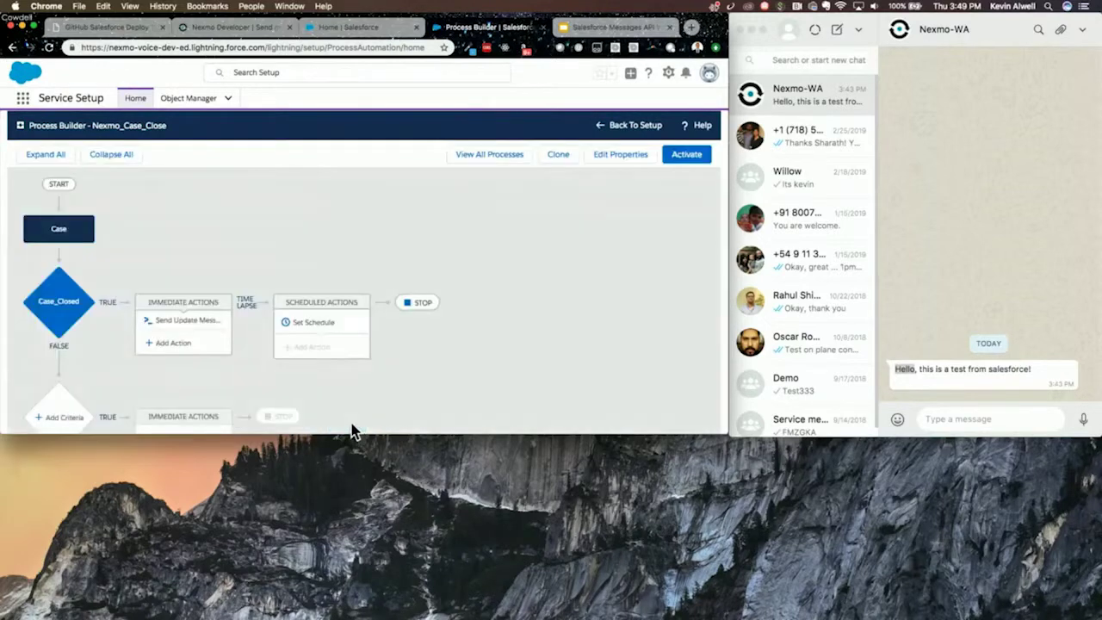
- Activate and confirm the process, then return to the list of all processes
click(693, 165)
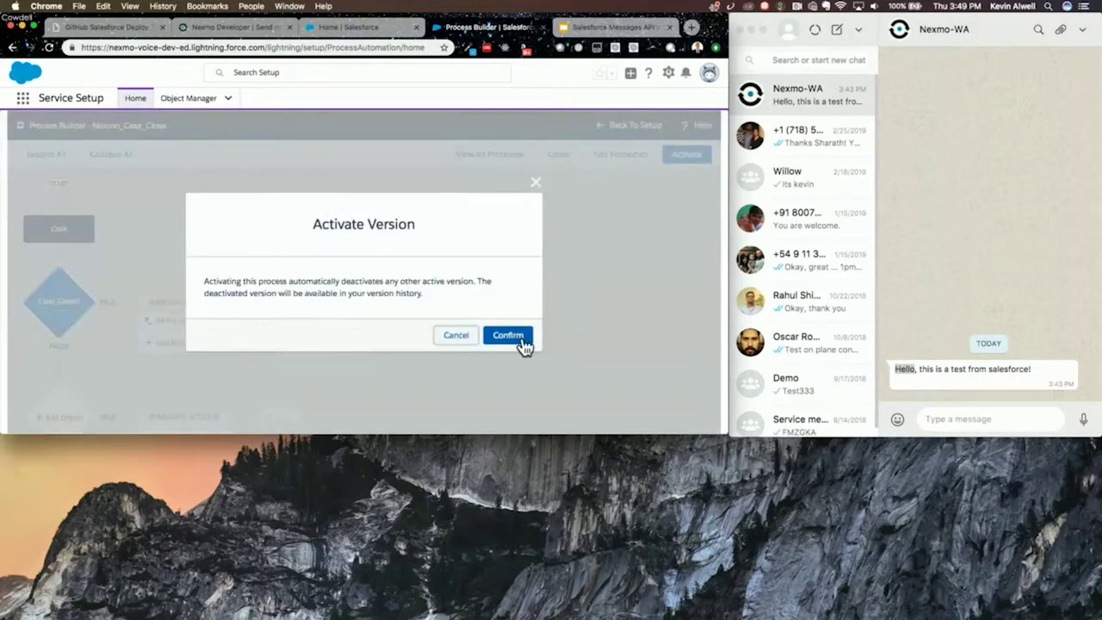
click(523, 341)
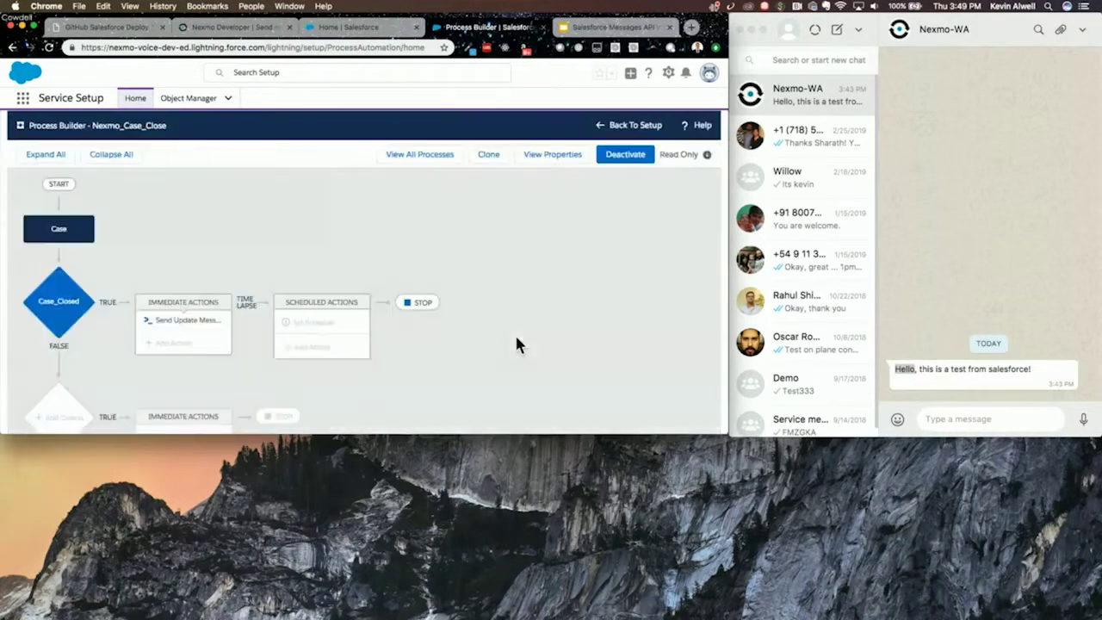
click(411, 157)
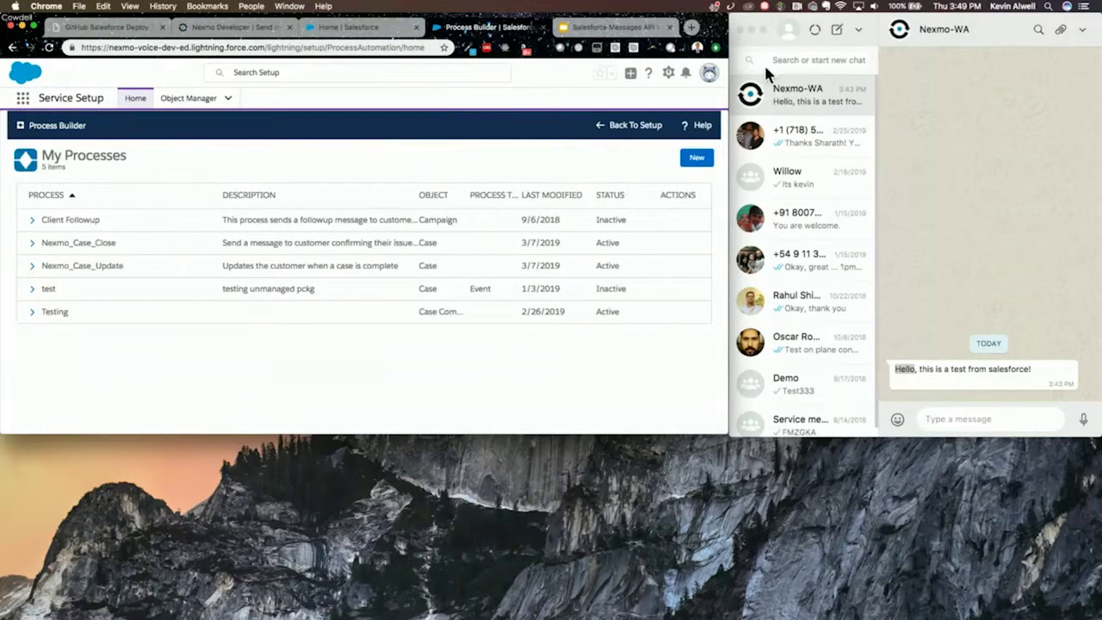
click(669, 75)
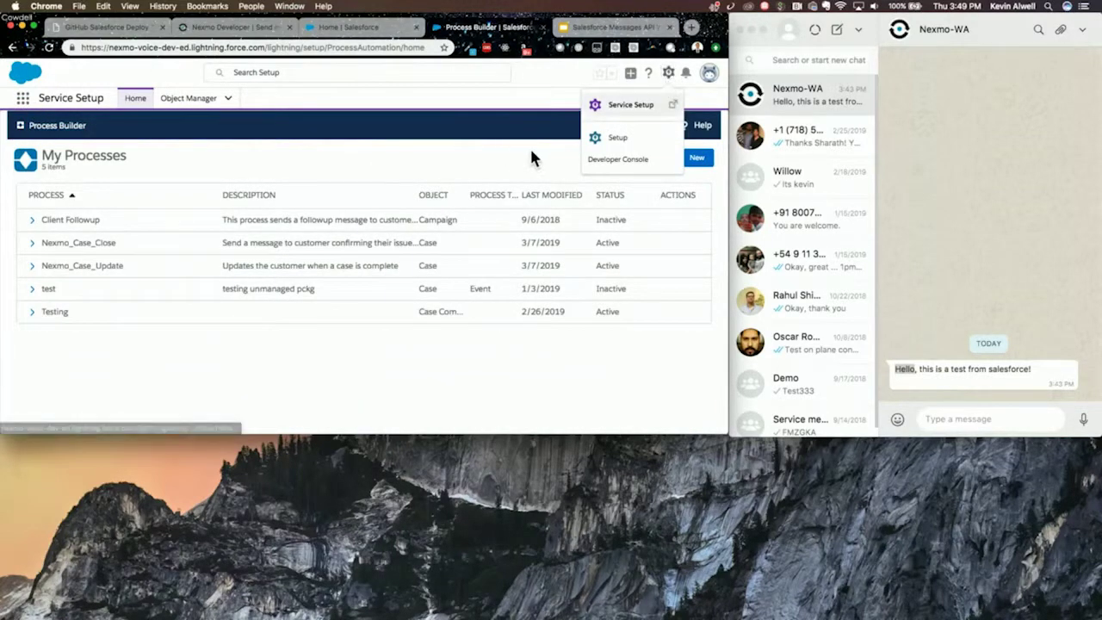
click(23, 99)
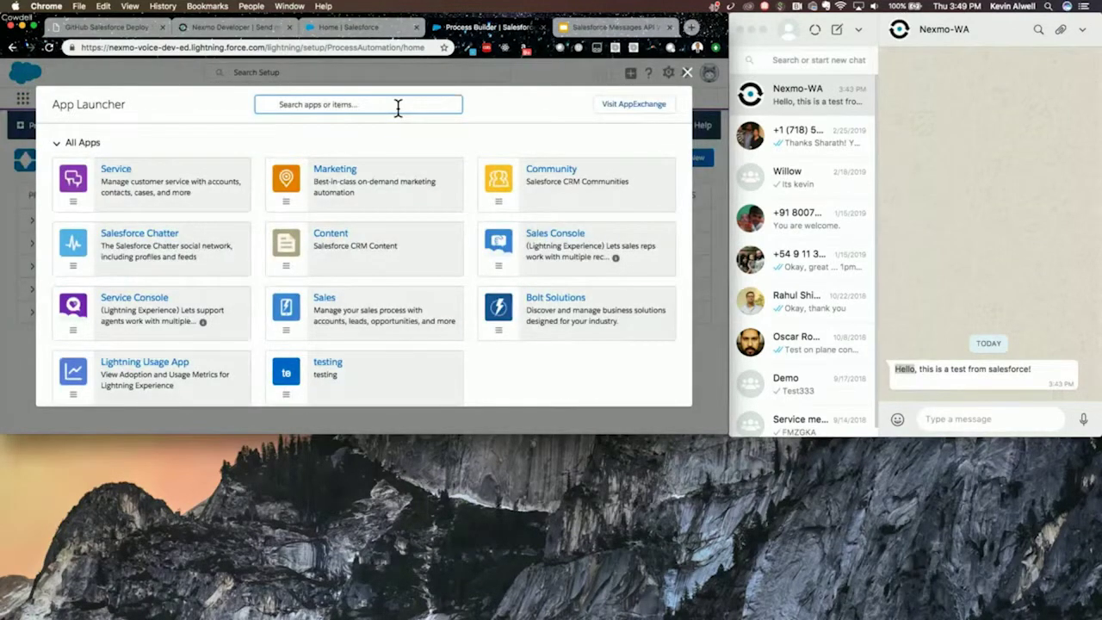
- In Service Console, post 'Great, we are going to reach out directly, thanks for your support!' on case 00001071
text(ser)
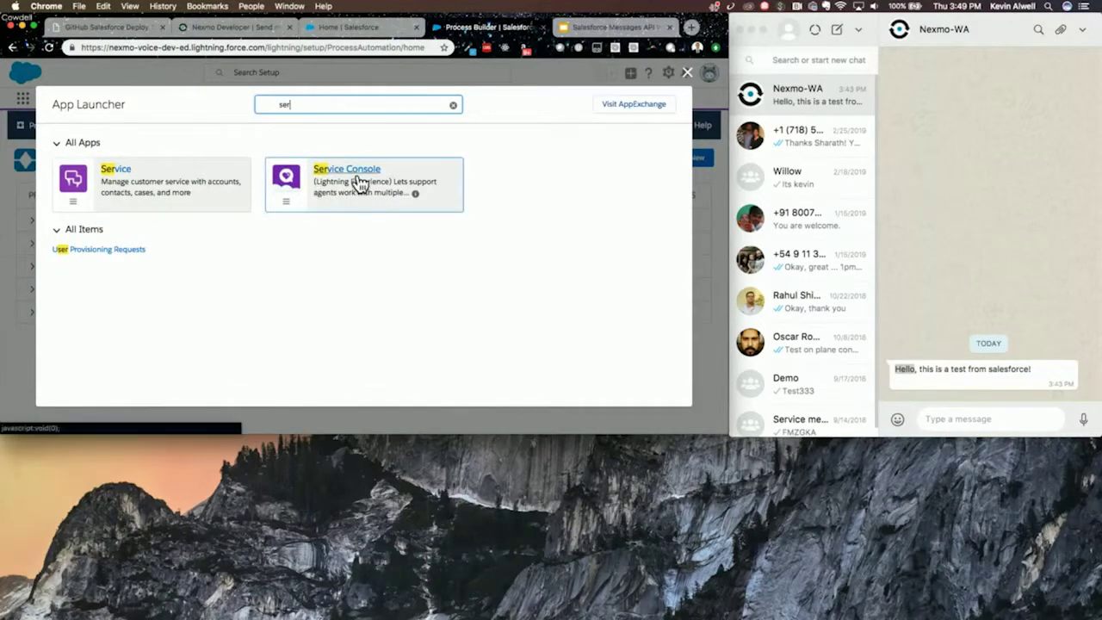
click(359, 183)
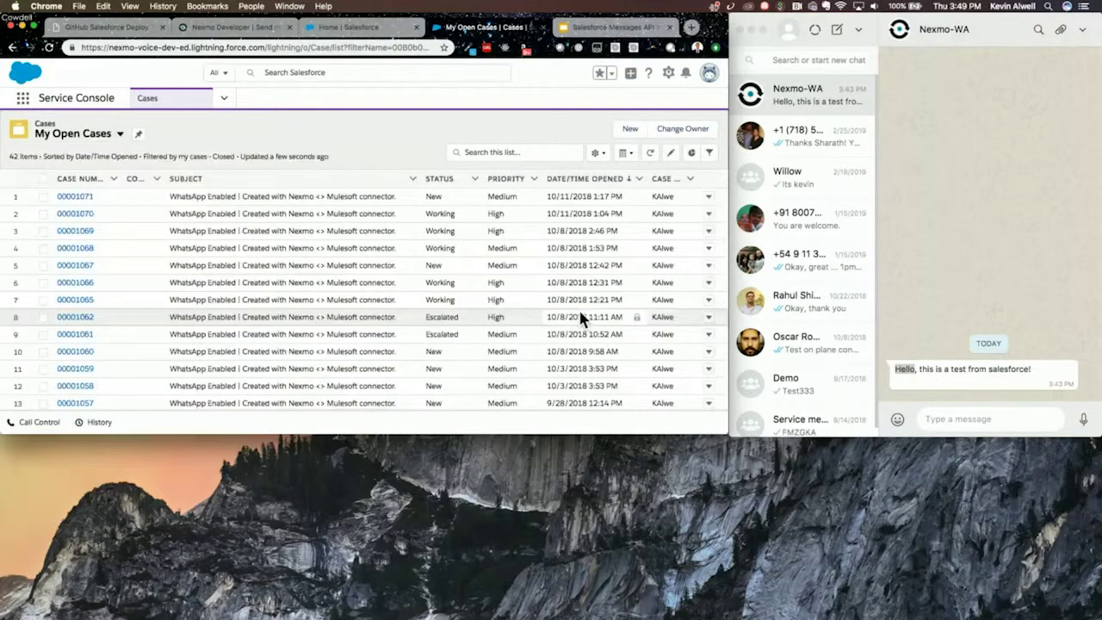
click(76, 202)
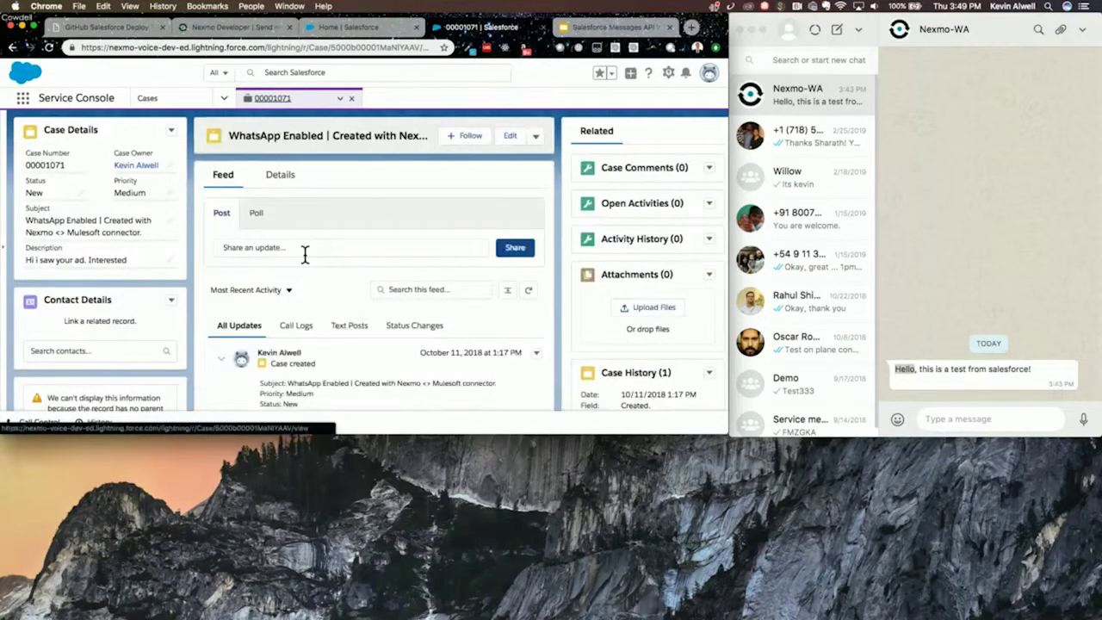
click(305, 255)
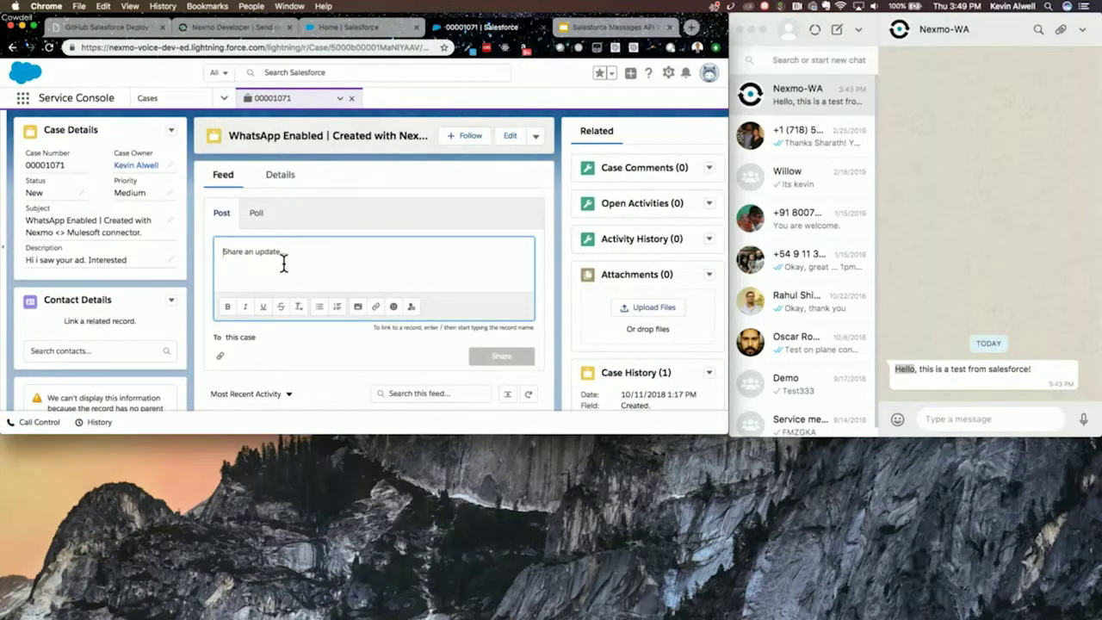
text(Great, we are )
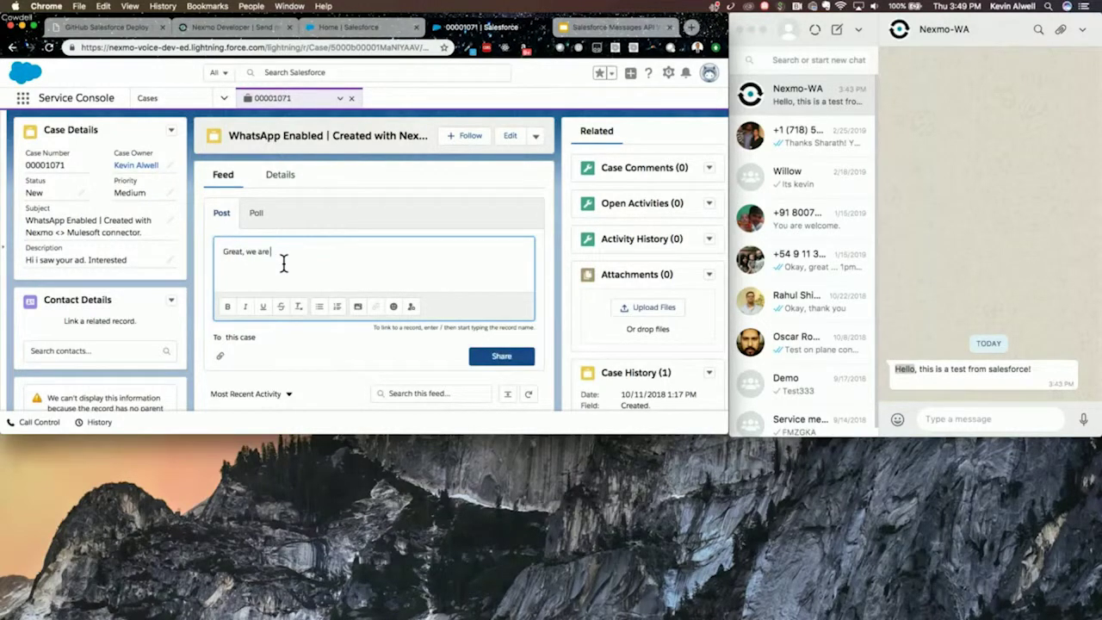
text(going to reach out directly, thanks for your support!)
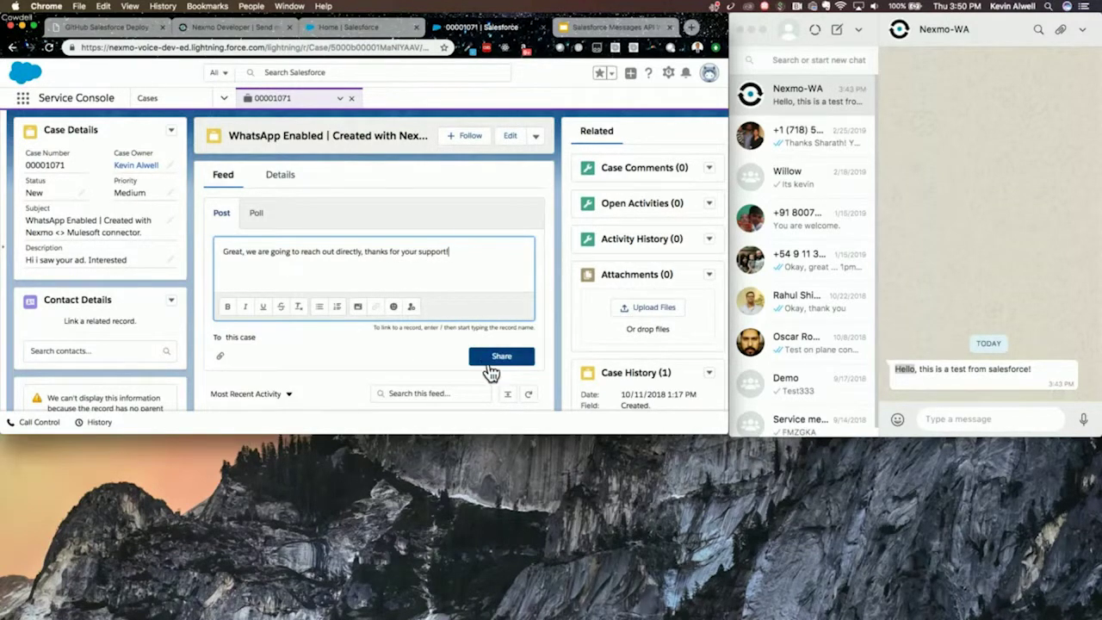
click(489, 365)
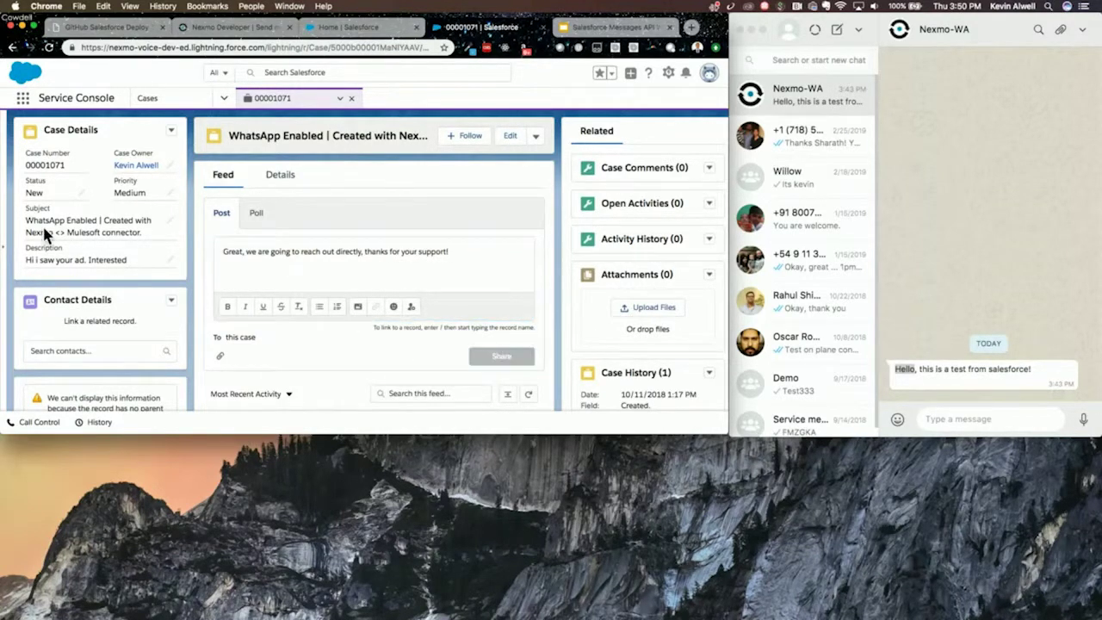
- Change case 00001071's Status to Closed in Case Details and save it
click(84, 192)
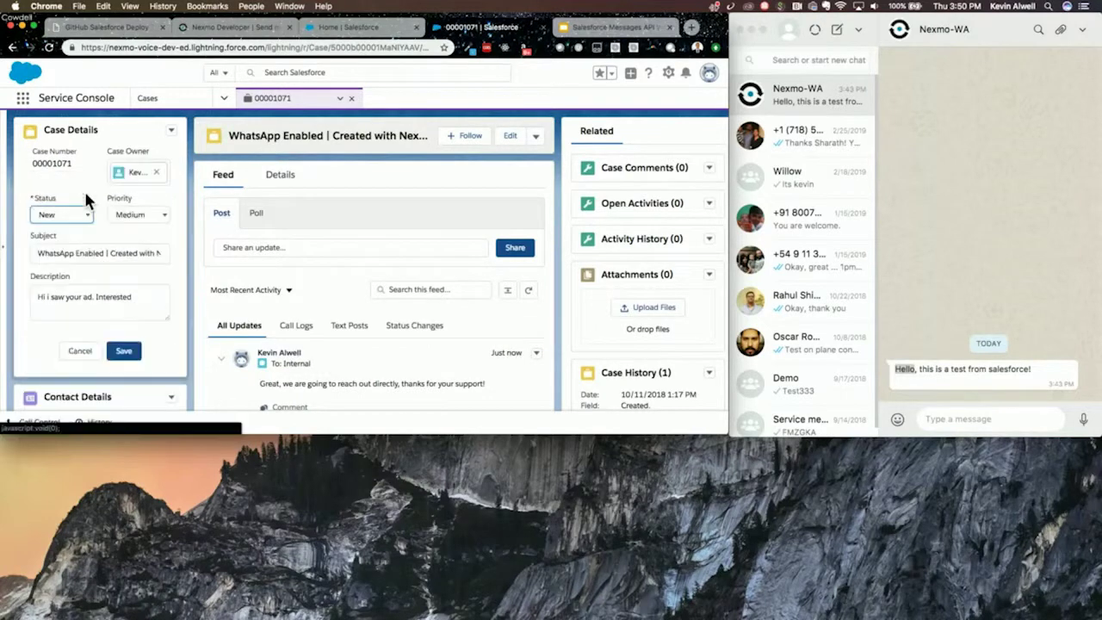
click(87, 220)
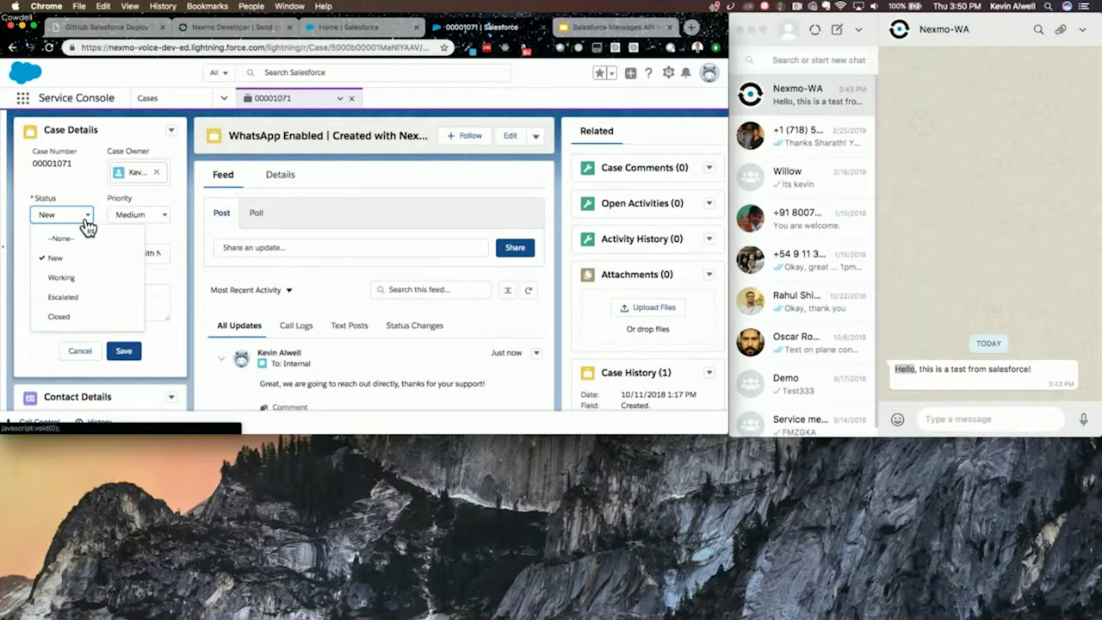
click(69, 317)
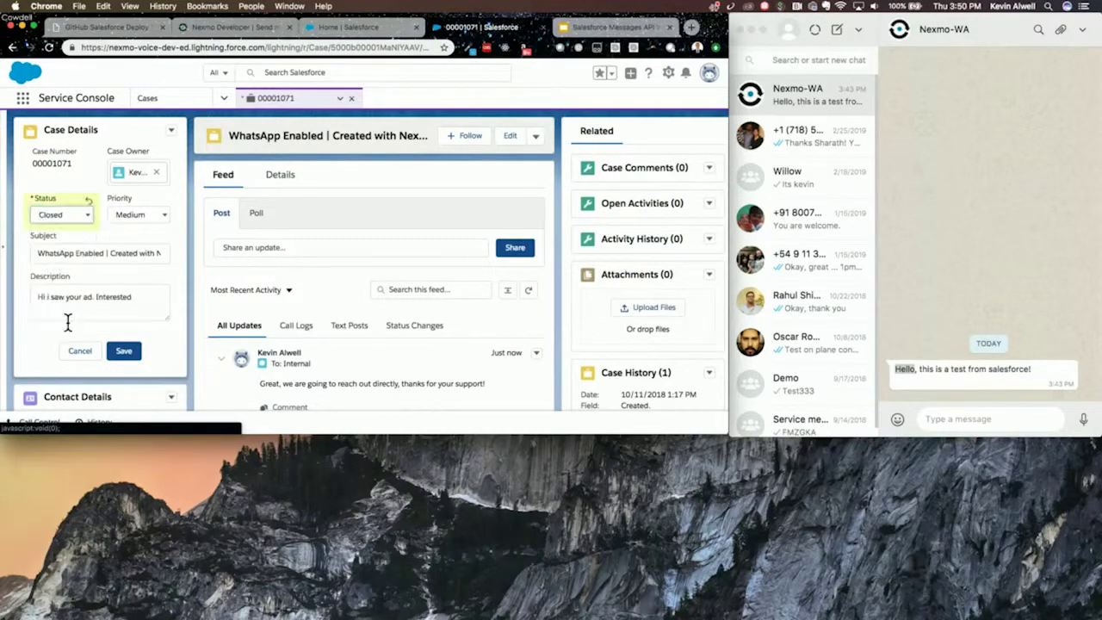
click(124, 351)
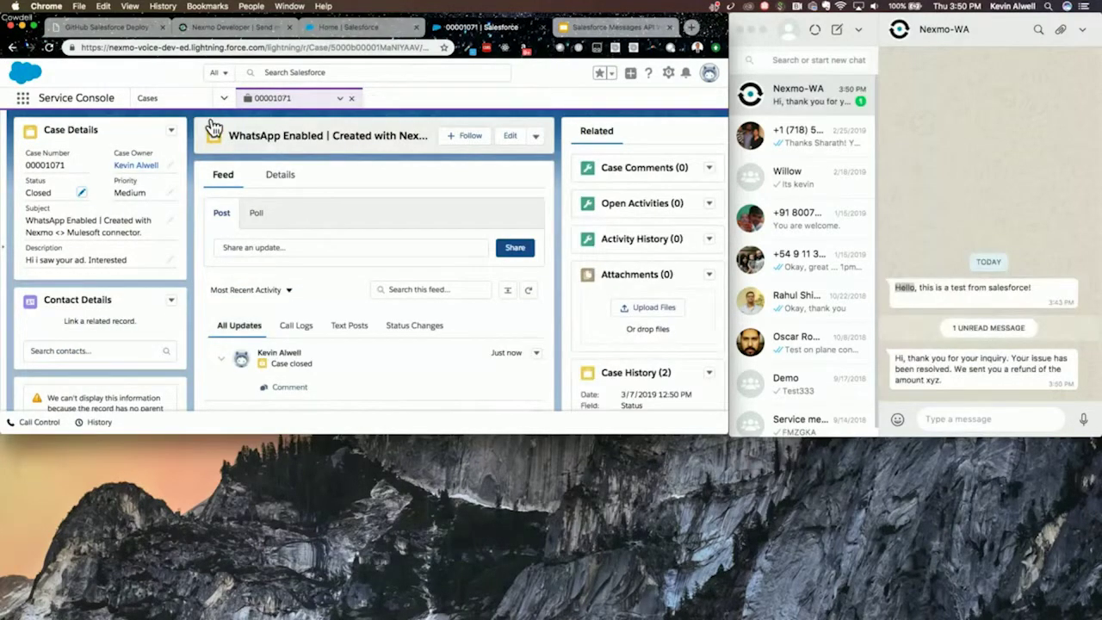
- View the Nexmo-WA resolved-issue refund message in WhatsApp, then return to the Salesforce case
click(940, 308)
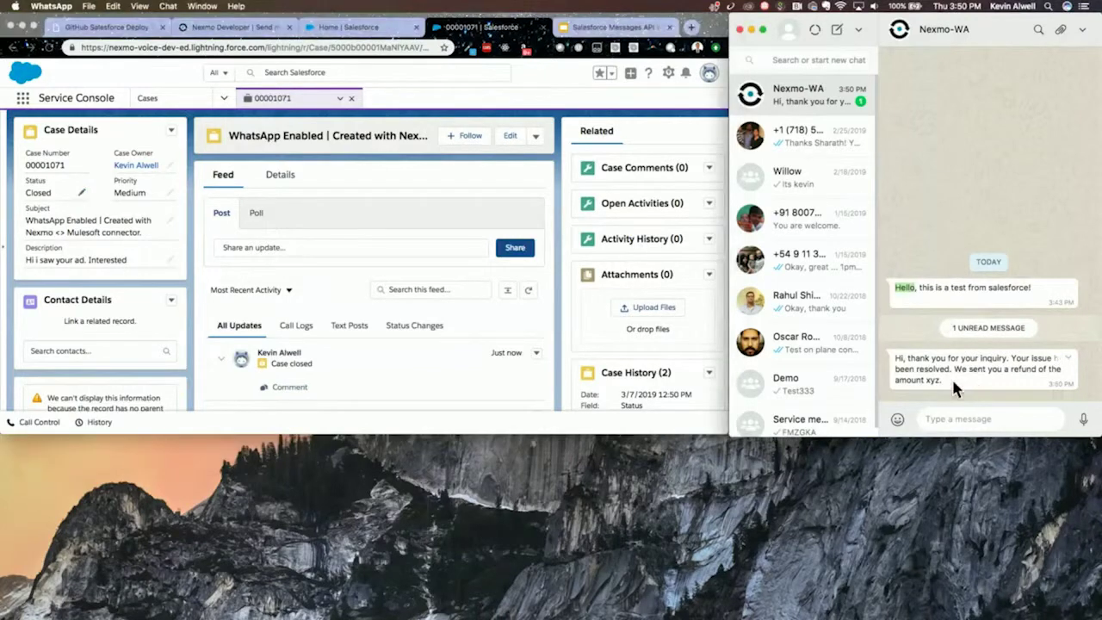
drag(952, 386, 901, 361)
click(901, 361)
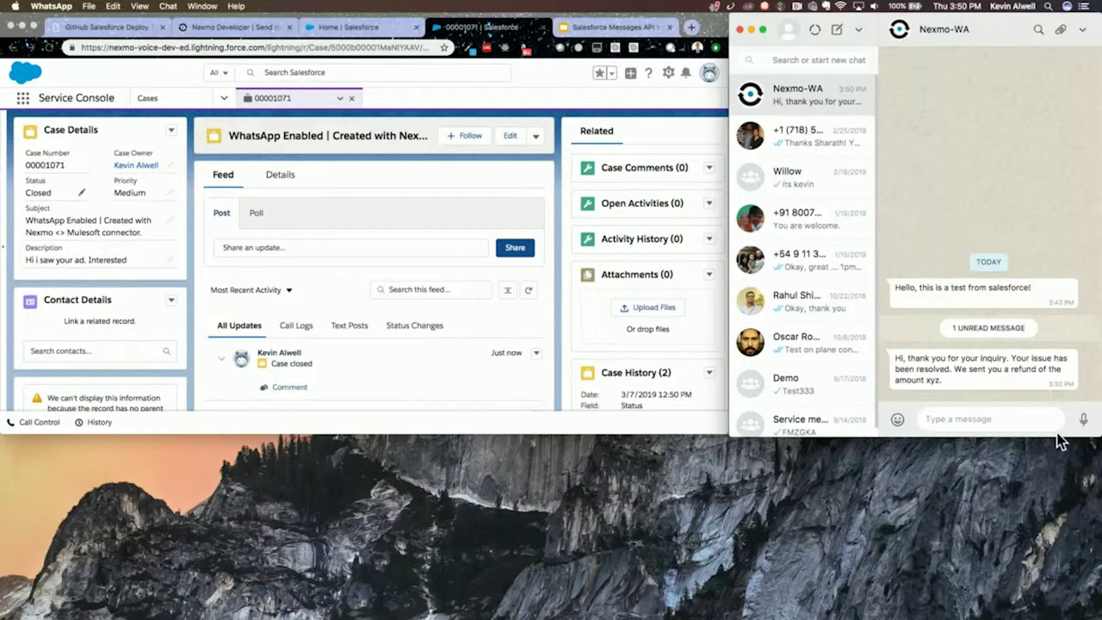
click(623, 110)
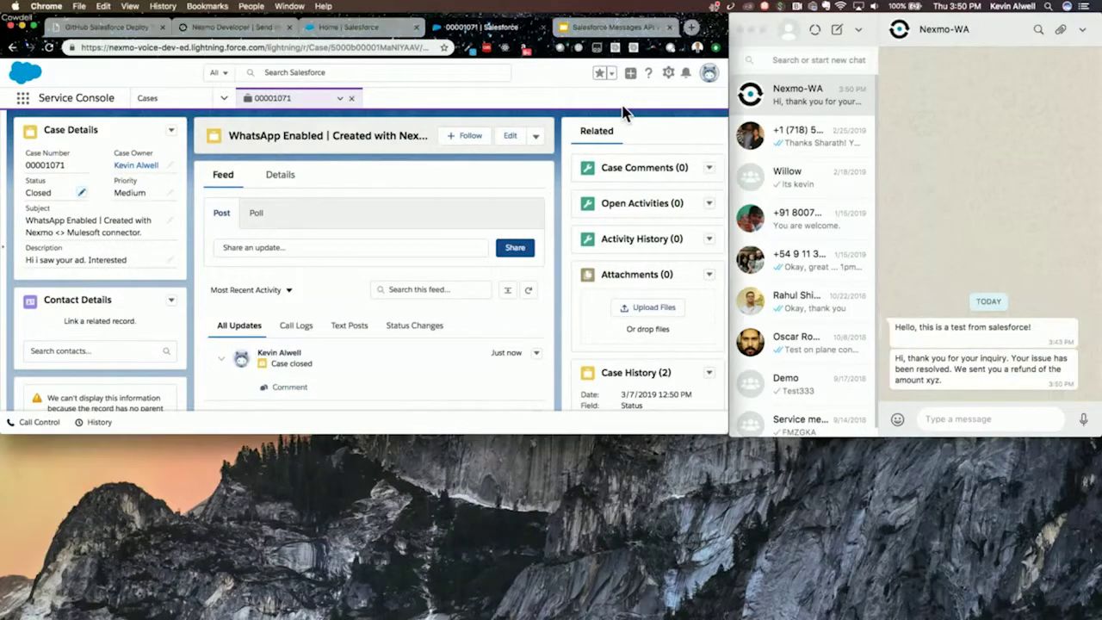